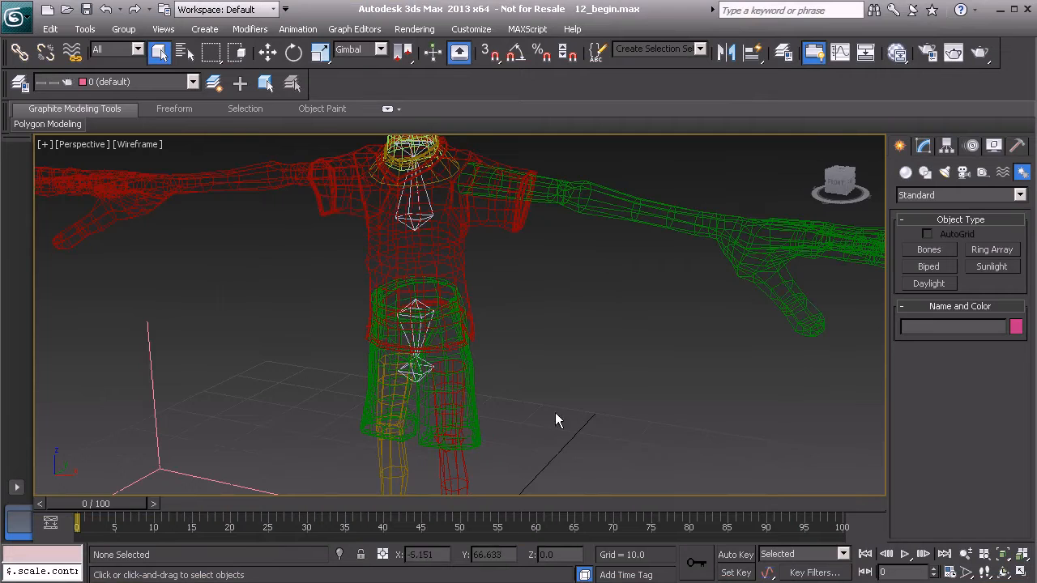
Step: Draw a circle spline on the ground grid beside the character's legs and isolate it
{"action": "middle_click_drag", "start_coordinate": [665, 328], "coordinate": [635, 337], "text": "alt"}
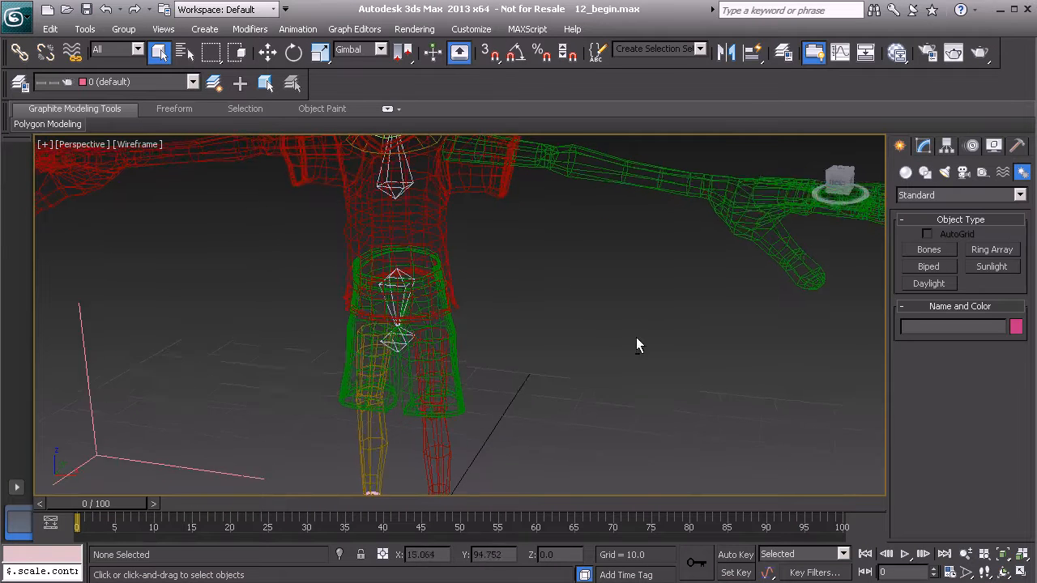
{"action": "left_click", "coordinate": [925, 171]}
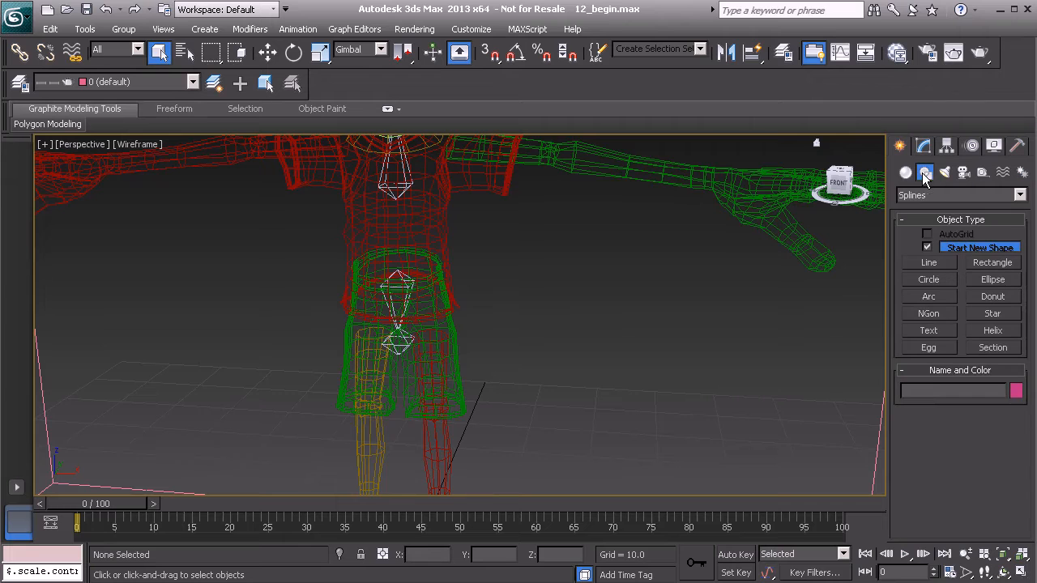
{"action": "left_click", "coordinate": [928, 280]}
{"action": "middle_click_drag", "start_coordinate": [645, 331], "coordinate": [602, 364], "text": "alt"}
{"action": "left_click_drag", "start_coordinate": [524, 440], "coordinate": [534, 463]}
{"action": "right_click", "coordinate": [636, 417]}
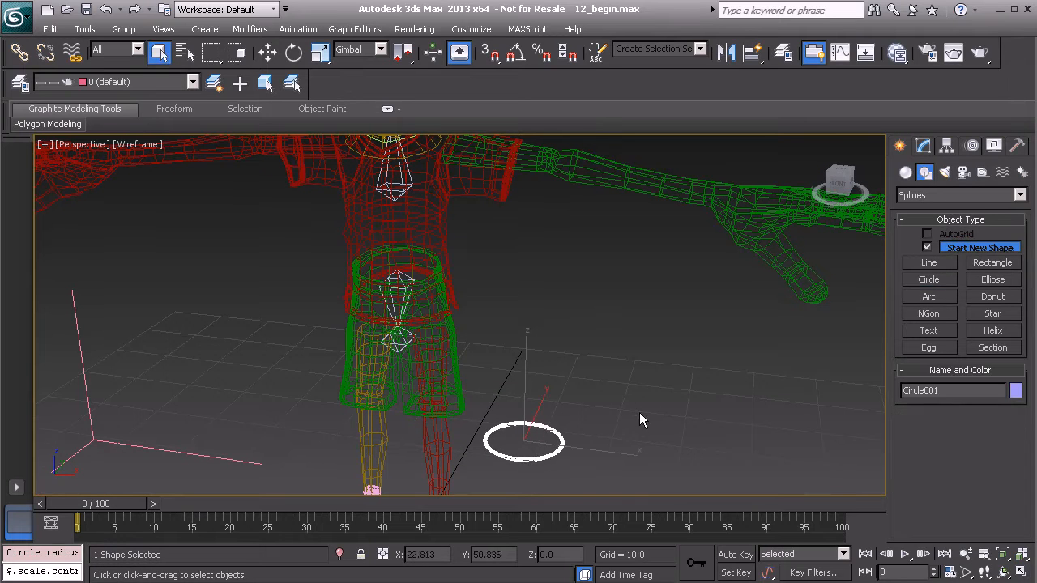
{"action": "middle_click_drag", "start_coordinate": [637, 417], "coordinate": [650, 396], "text": "alt"}
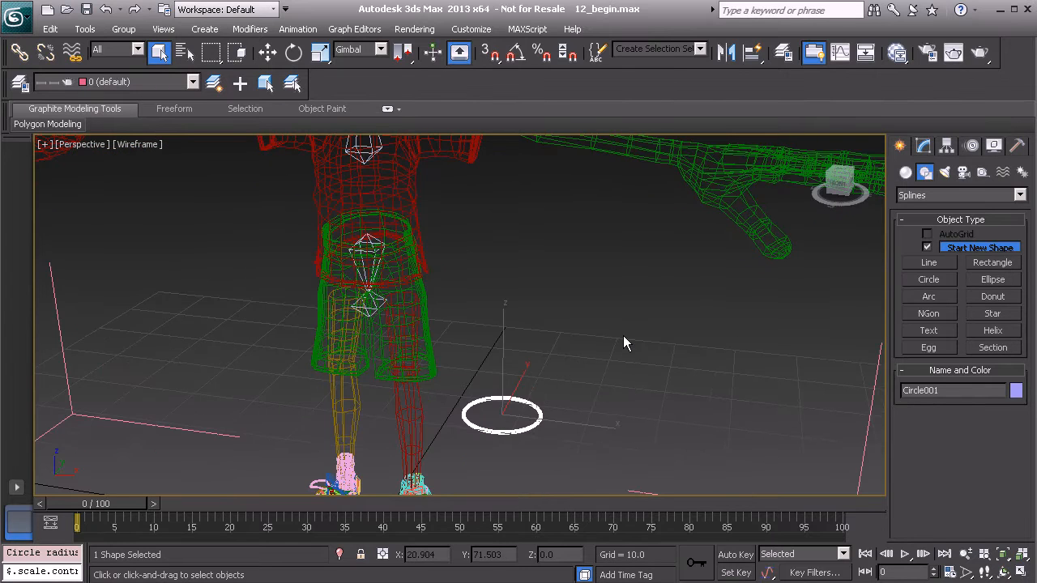
{"action": "key", "text": "alt+q"}
{"action": "middle_click_drag", "start_coordinate": [540, 292], "coordinate": [543, 367]}
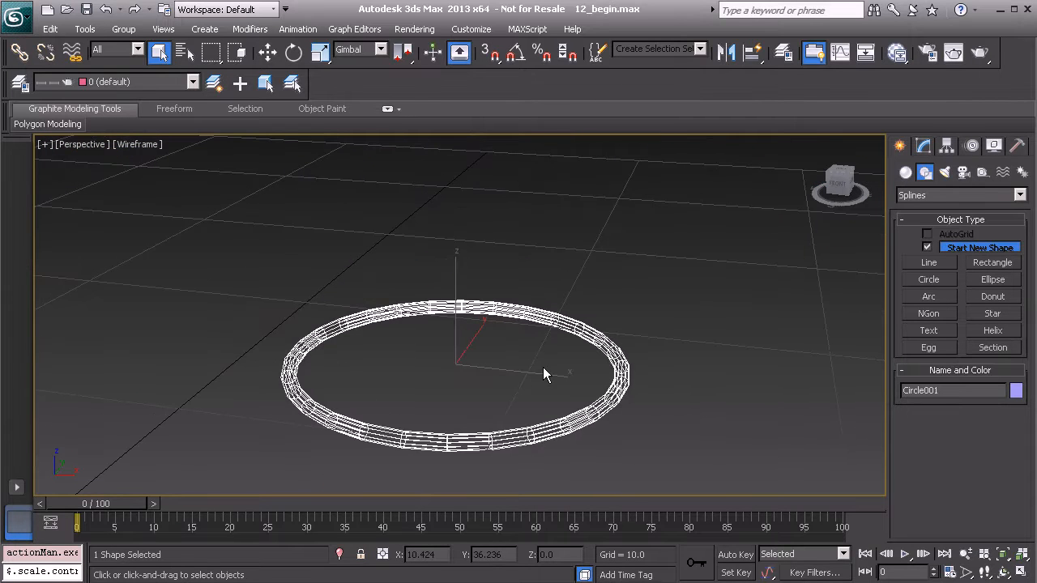
Step: Rotate-clone the circle twice as copies in 90-degree snapped turns, forming a sphere of three mutually perpendicular rings
{"action": "key", "text": "e"}
{"action": "middle_click_drag", "start_coordinate": [492, 326], "coordinate": [575, 195], "text": "alt"}
{"action": "key", "text": "a"}
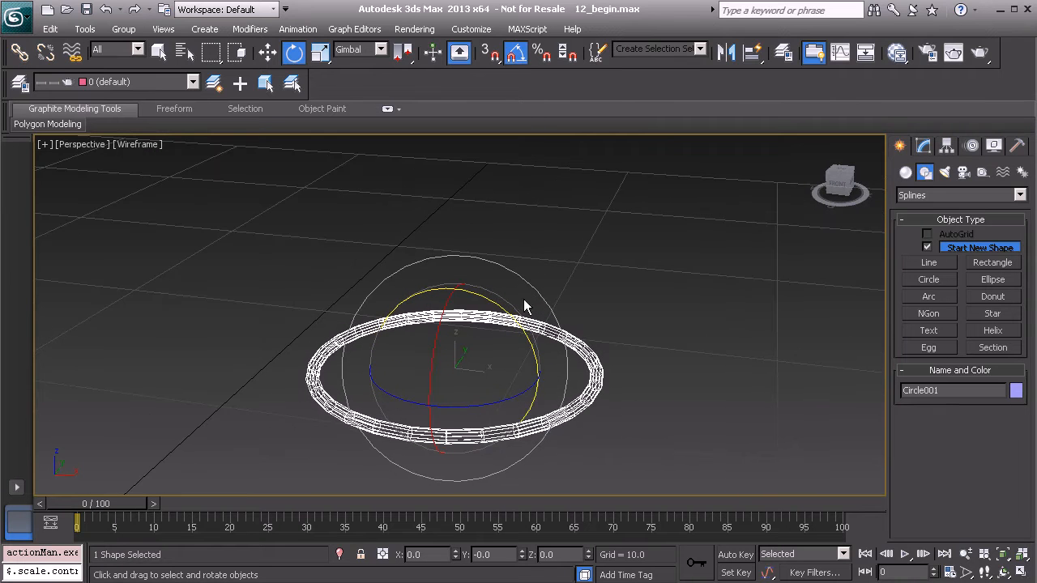
{"action": "mouse_move", "coordinate": [519, 326]}
{"action": "left_mouse_down", "text": "shift"}
{"action": "mouse_move", "coordinate": [426, 298]}
{"action": "mouse_move", "coordinate": [450, 293]}
{"action": "mouse_move", "coordinate": [440, 290]}
{"action": "left_mouse_up", "text": "shift"}
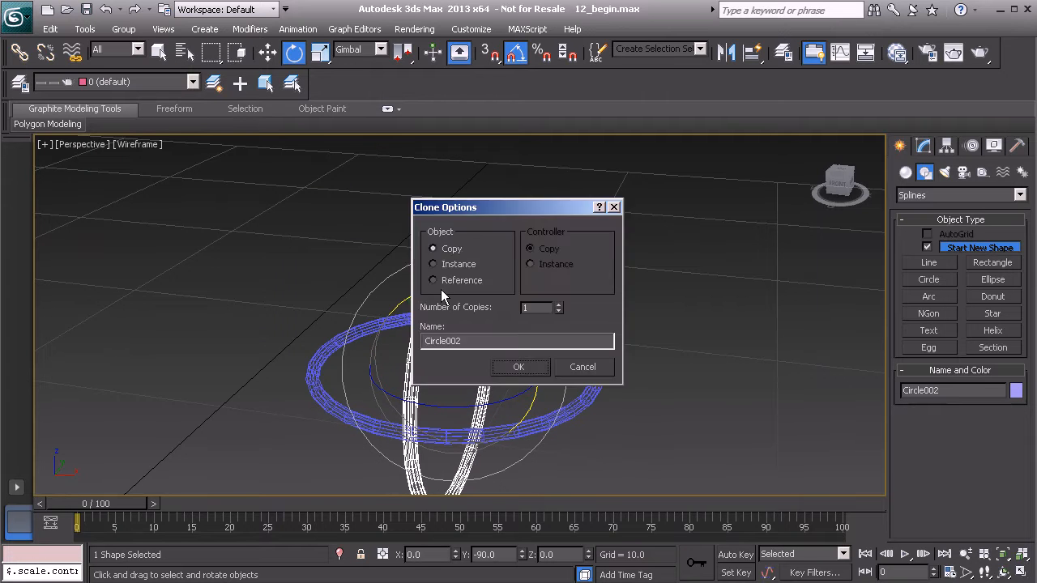
{"action": "left_click", "coordinate": [516, 373]}
{"action": "mouse_move", "coordinate": [508, 327]}
{"action": "middle_mouse_down"}
{"action": "mouse_move", "coordinate": [489, 294]}
{"action": "mouse_move", "coordinate": [472, 309]}
{"action": "middle_mouse_up"}
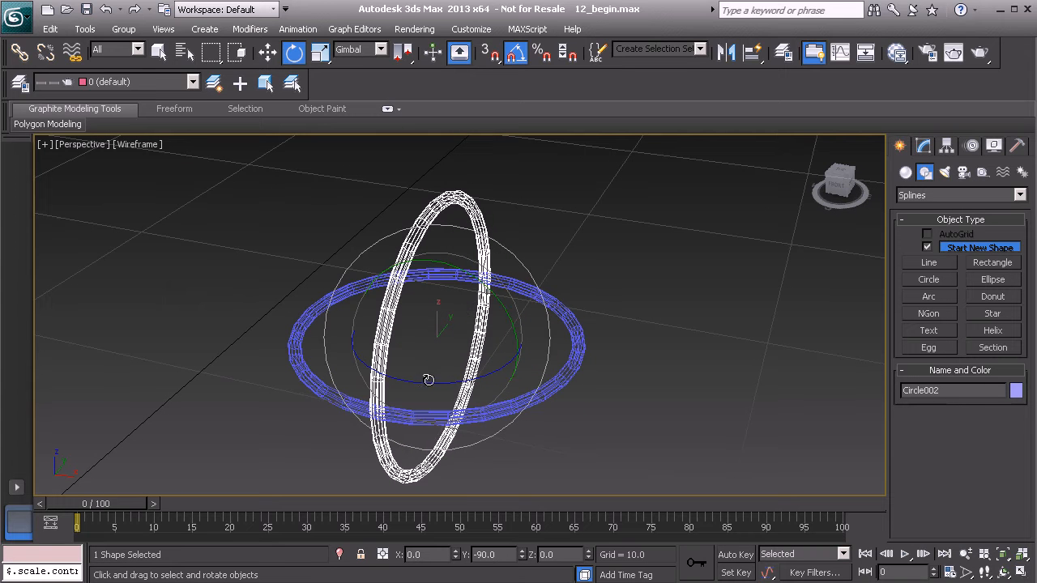
{"action": "left_click_drag", "start_coordinate": [421, 386], "coordinate": [496, 398], "text": "shift"}
{"action": "left_click", "coordinate": [516, 368]}
{"action": "mouse_move", "coordinate": [454, 365]}
{"action": "middle_mouse_down", "text": "alt"}
{"action": "mouse_move", "coordinate": [427, 359]}
{"action": "mouse_move", "coordinate": [440, 324]}
{"action": "mouse_move", "coordinate": [418, 346]}
{"action": "mouse_move", "coordinate": [270, 347]}
{"action": "mouse_move", "coordinate": [389, 364]}
{"action": "mouse_move", "coordinate": [308, 365]}
{"action": "mouse_move", "coordinate": [405, 352]}
{"action": "middle_mouse_up", "text": "alt"}
Step: Convert the horizontal ring to an Editable Spline and attach the two vertical rings to it
{"action": "left_click", "coordinate": [497, 384]}
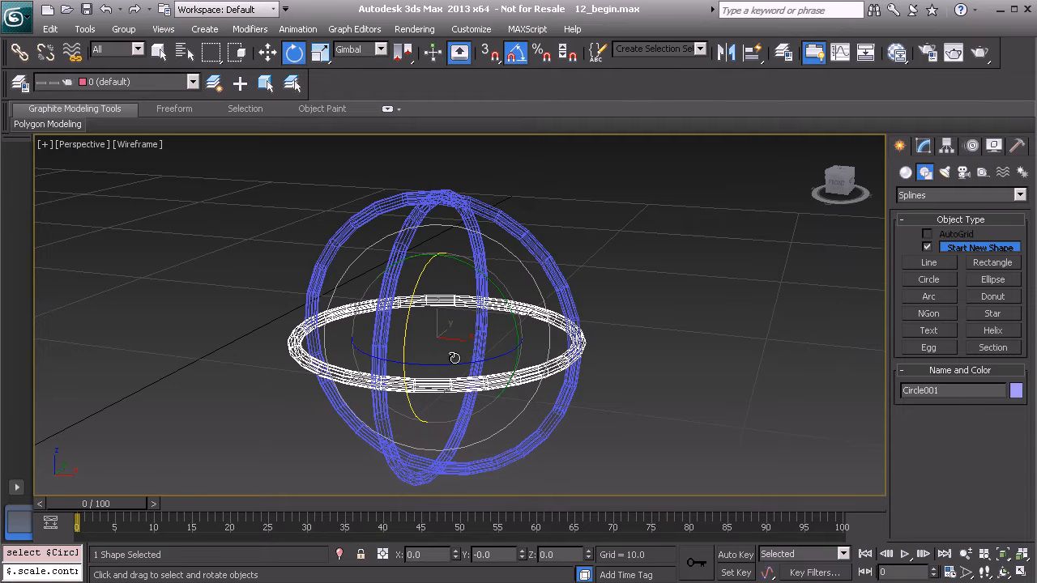
{"action": "scroll", "coordinate": [452, 354], "scroll_direction": "down", "scroll_amount": 5}
{"action": "scroll", "coordinate": [480, 360], "scroll_direction": "up", "scroll_amount": 2}
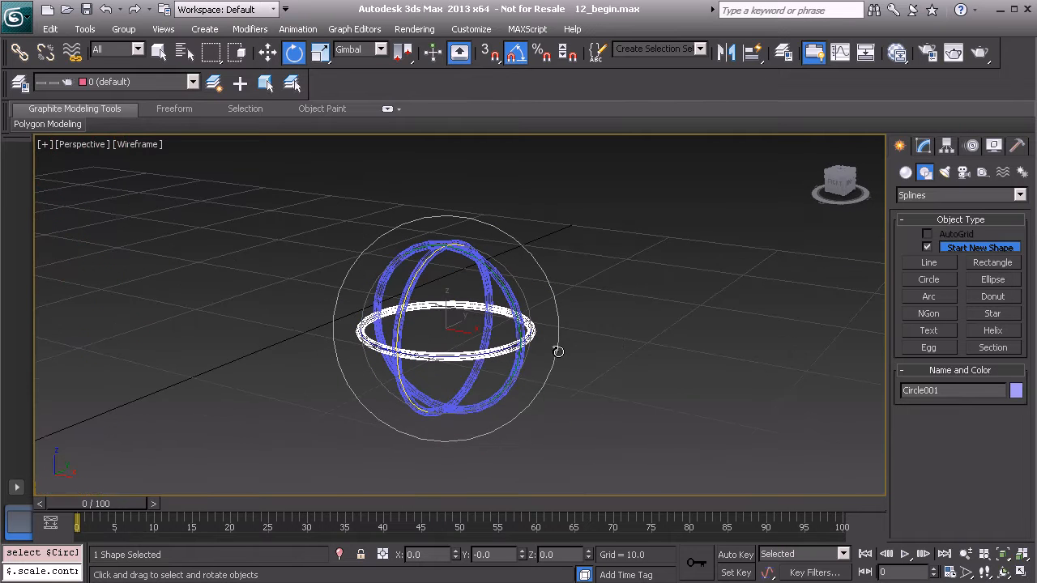
{"action": "right_click", "coordinate": [586, 292]}
{"action": "mouse_move", "coordinate": [661, 438]}
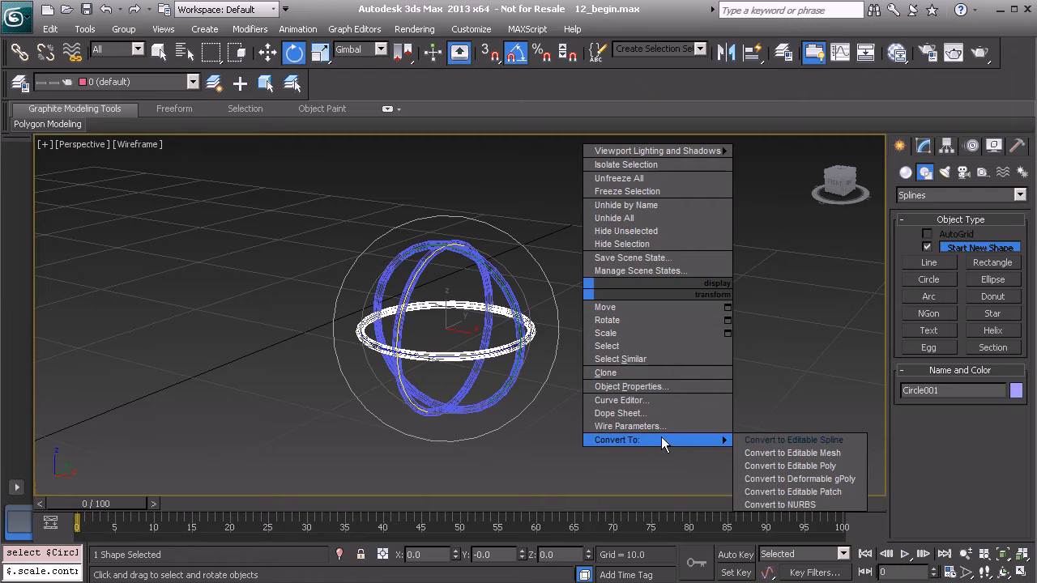
{"action": "left_click", "coordinate": [765, 439]}
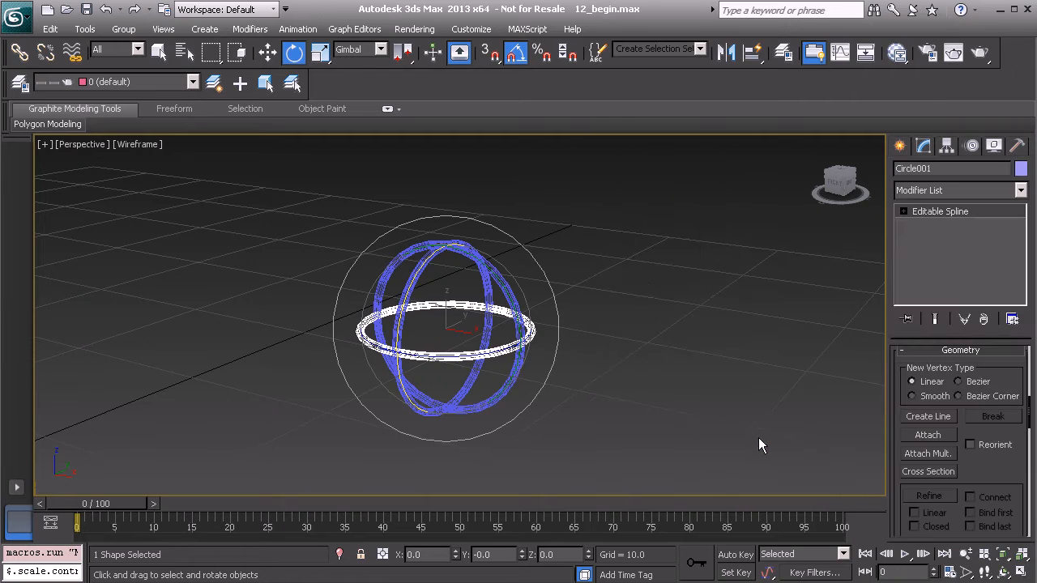
{"action": "left_click", "coordinate": [927, 435]}
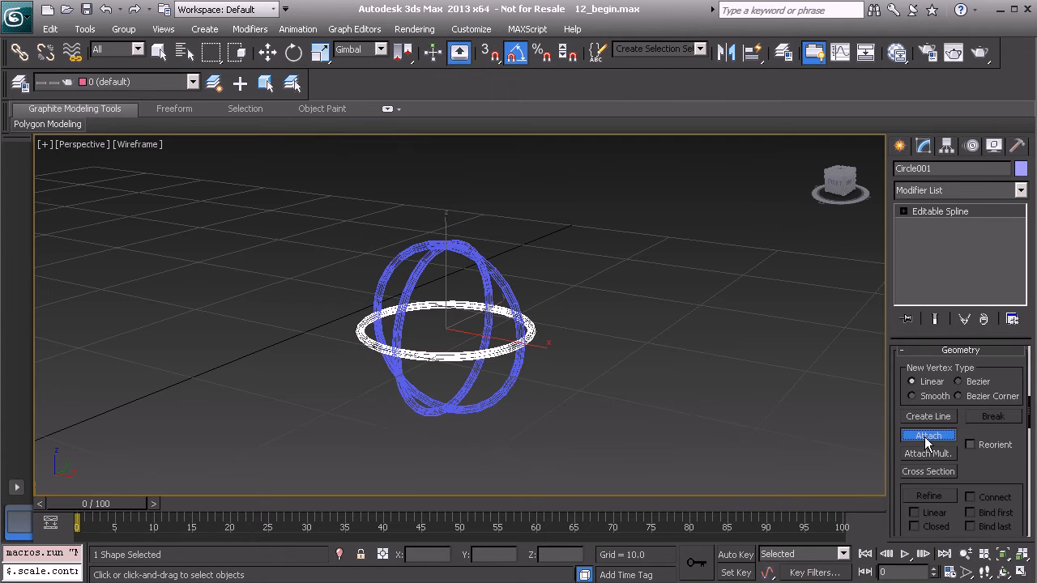
{"action": "left_click", "coordinate": [500, 286]}
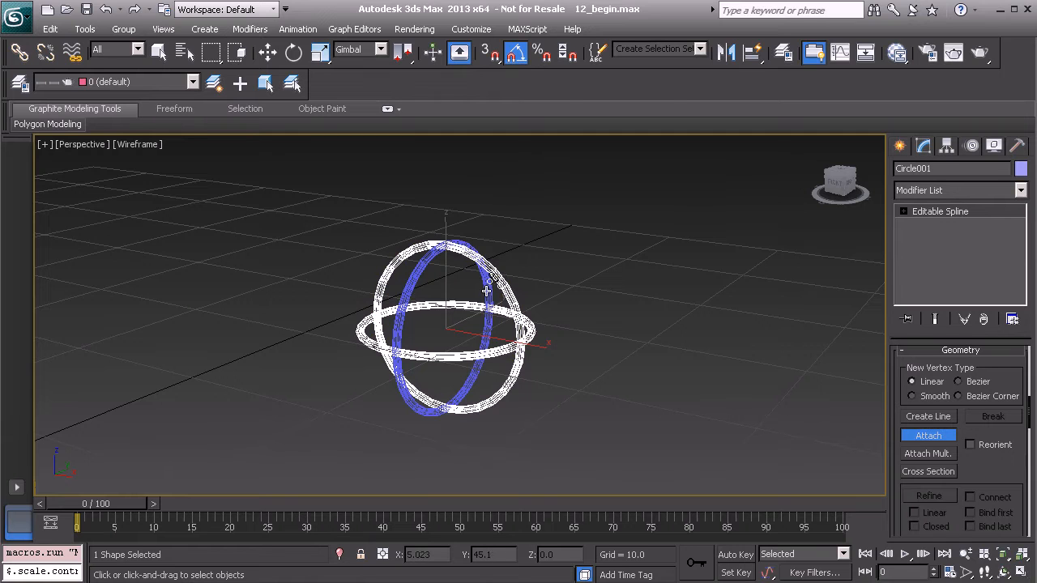
{"action": "left_click", "coordinate": [489, 285]}
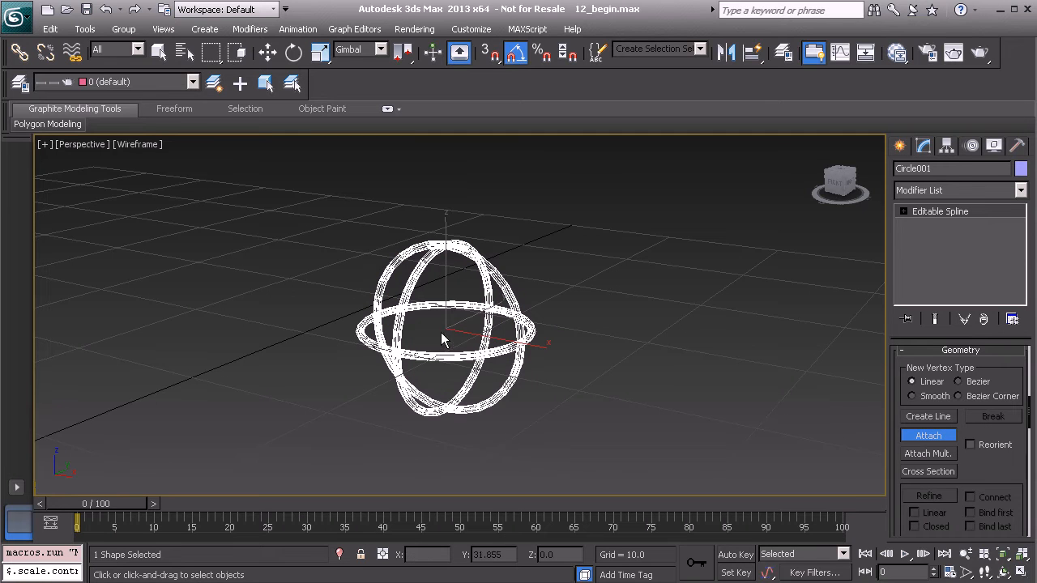
{"action": "key", "text": "w"}
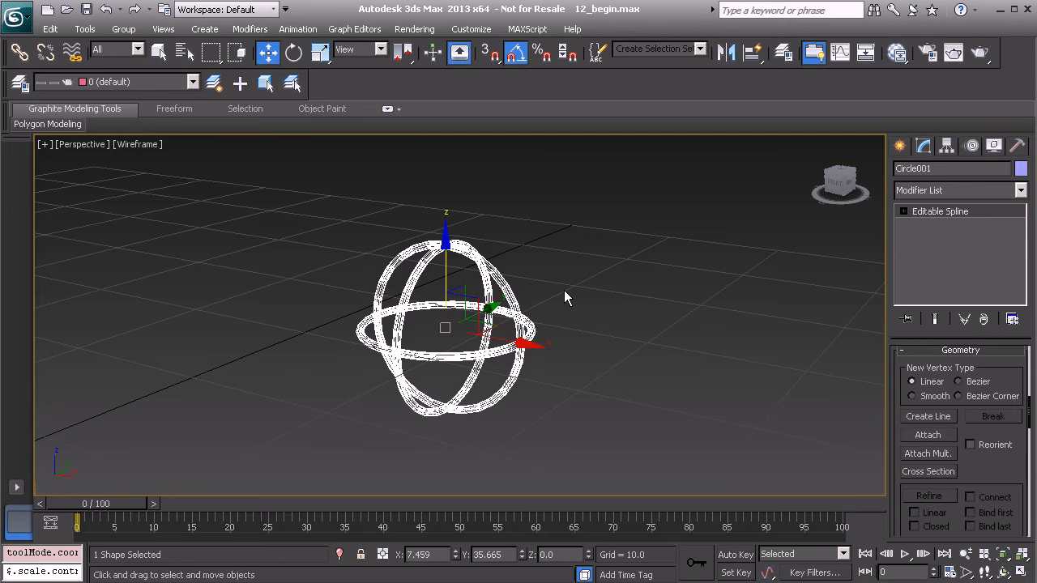
Step: Create a new layer named Controls for the selected ring shape and make layer 0 (default) current again
{"action": "middle_click_drag", "start_coordinate": [476, 333], "coordinate": [445, 310], "text": "alt"}
{"action": "scroll", "coordinate": [476, 304], "scroll_direction": "down", "scroll_amount": 3}
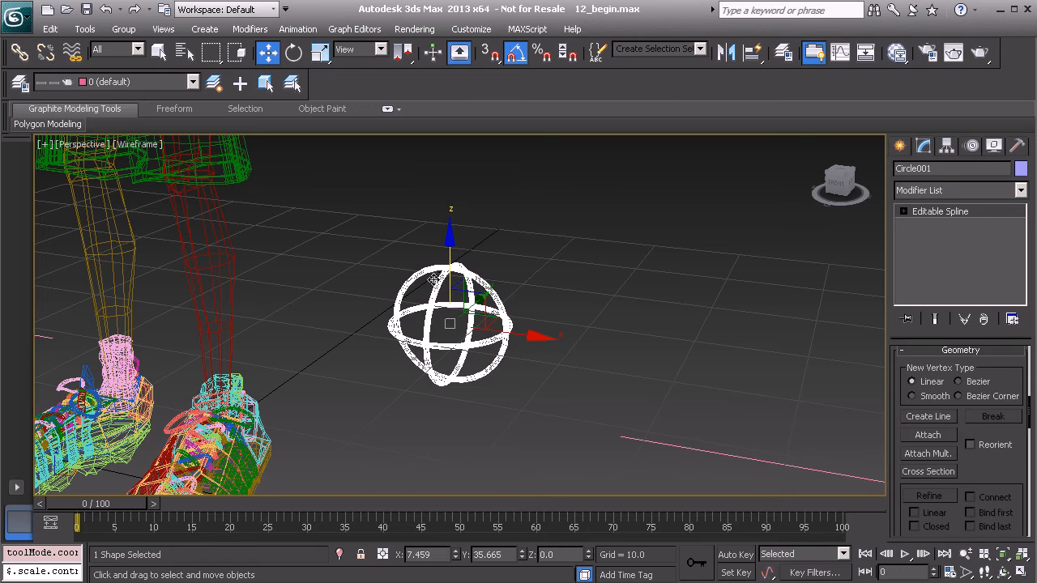
{"action": "left_click", "coordinate": [20, 85]}
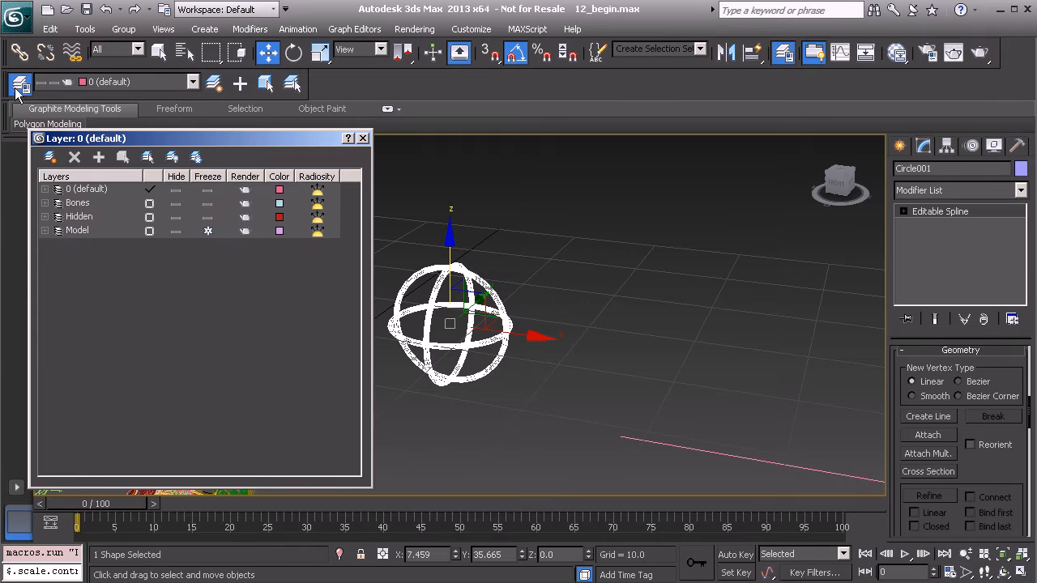
{"action": "left_click", "coordinate": [49, 157]}
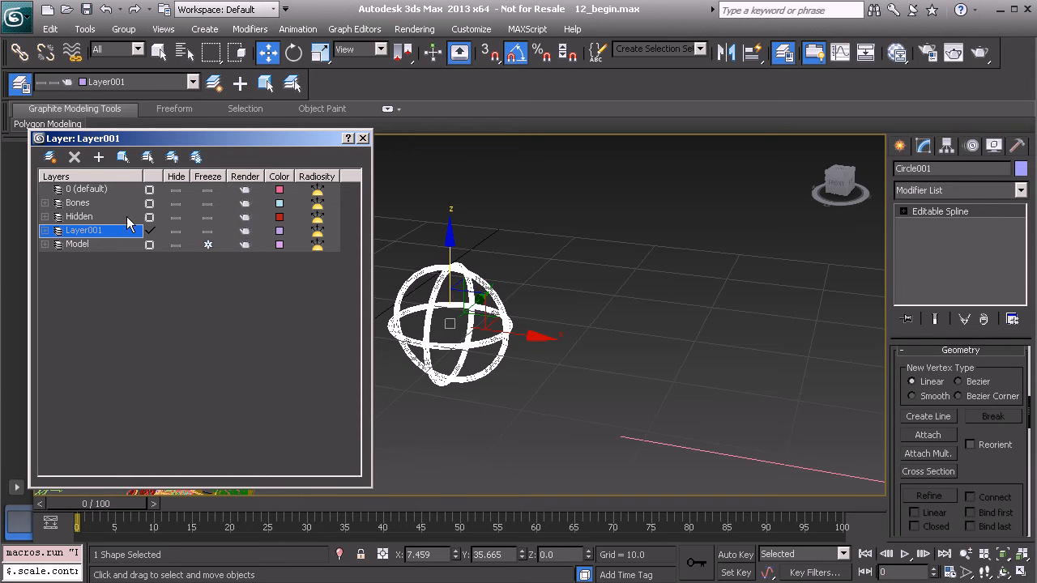
{"action": "left_click", "coordinate": [149, 191]}
{"action": "left_click", "coordinate": [89, 232]}
{"action": "left_click", "coordinate": [92, 233]}
{"action": "type", "text": "Controlsd"}
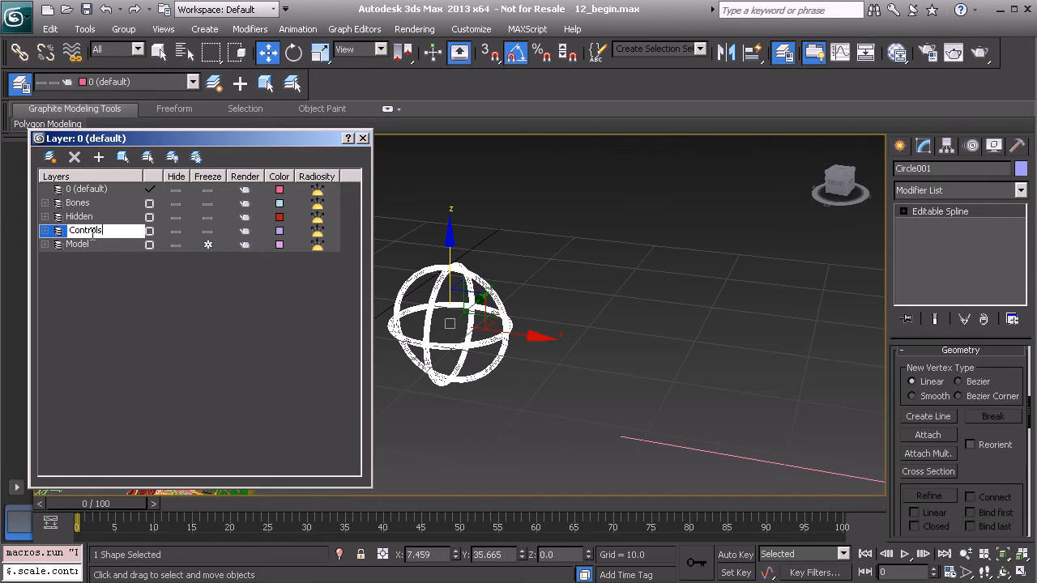
{"action": "left_click", "coordinate": [128, 301]}
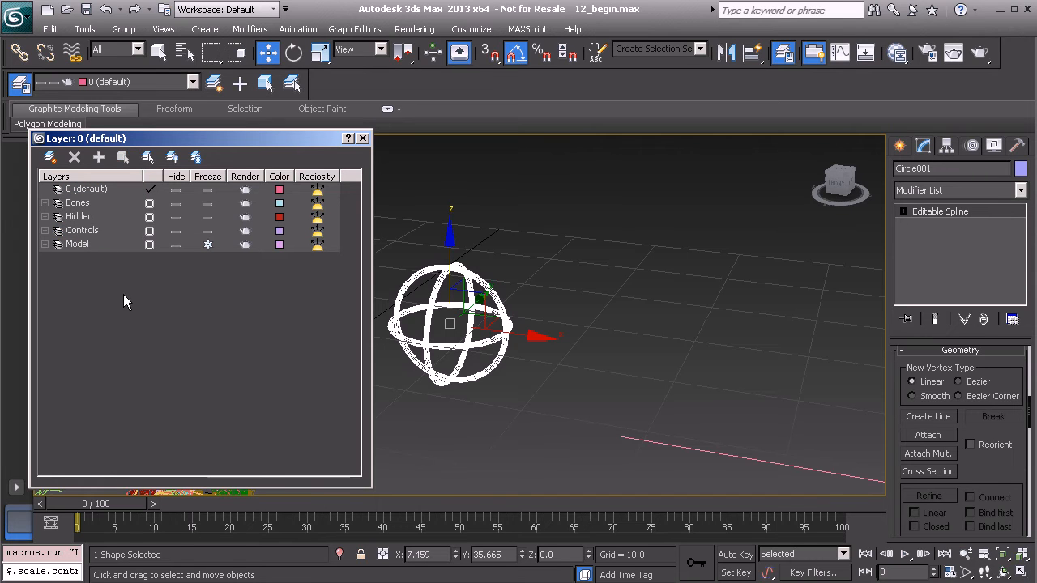
{"action": "left_click", "coordinate": [363, 138]}
Step: Rename the combined ring shape as Anim_Chest01
{"action": "left_click", "coordinate": [921, 169]}
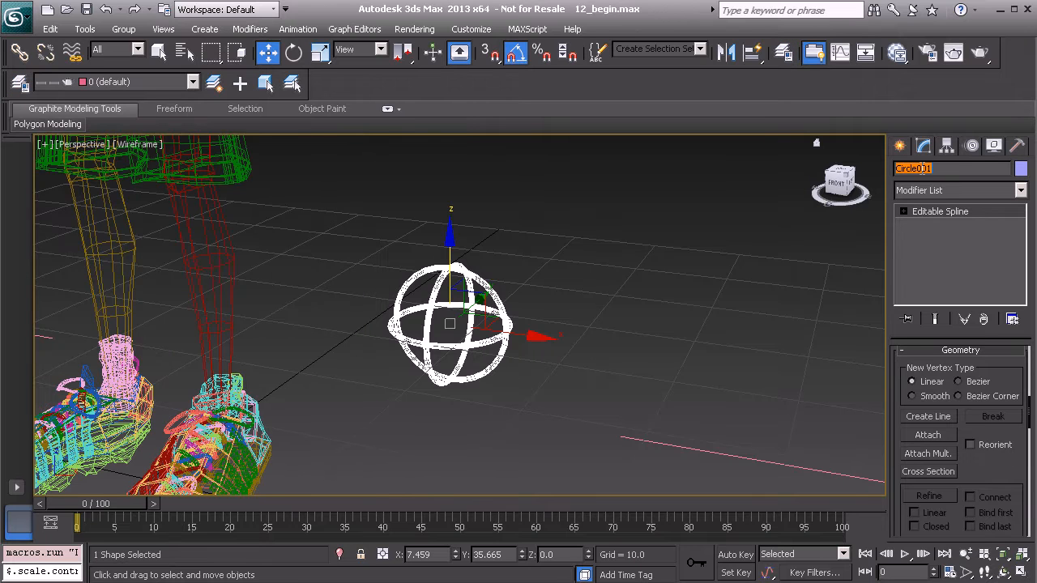
{"action": "type", "text": "Anim_Chest01"}
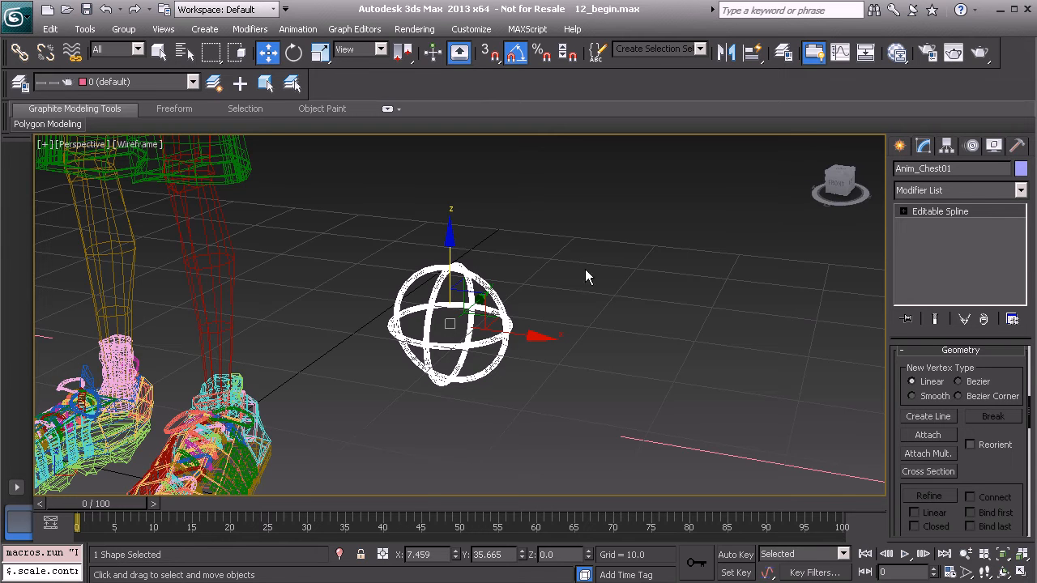
{"action": "middle_click_drag", "start_coordinate": [492, 326], "coordinate": [525, 347]}
{"action": "scroll", "coordinate": [526, 346], "scroll_direction": "up", "scroll_amount": 2}
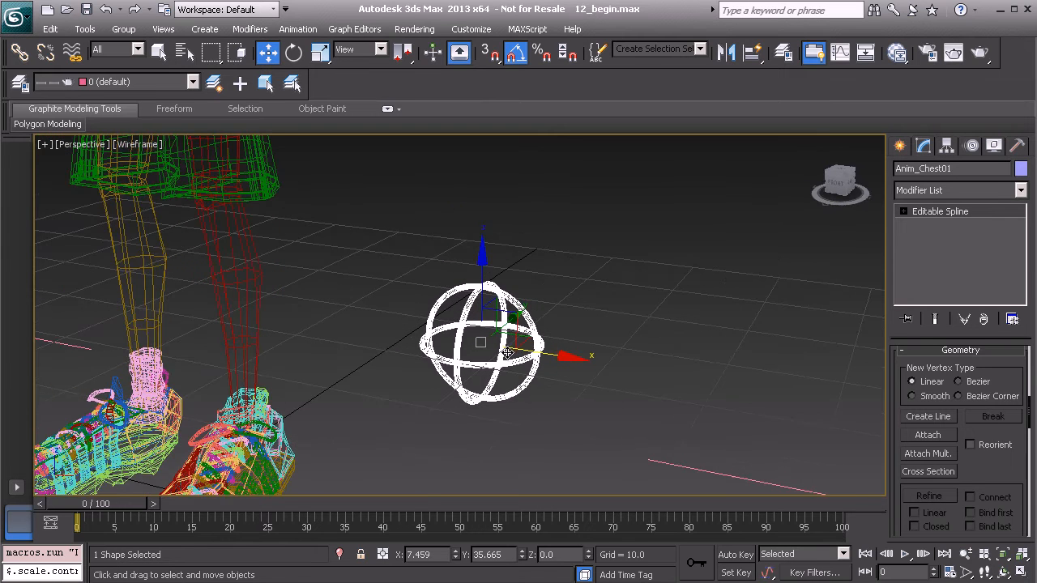
Step: Apply Reset XForm to the ring control and collapse its modifier stack
{"action": "left_click", "coordinate": [1017, 145]}
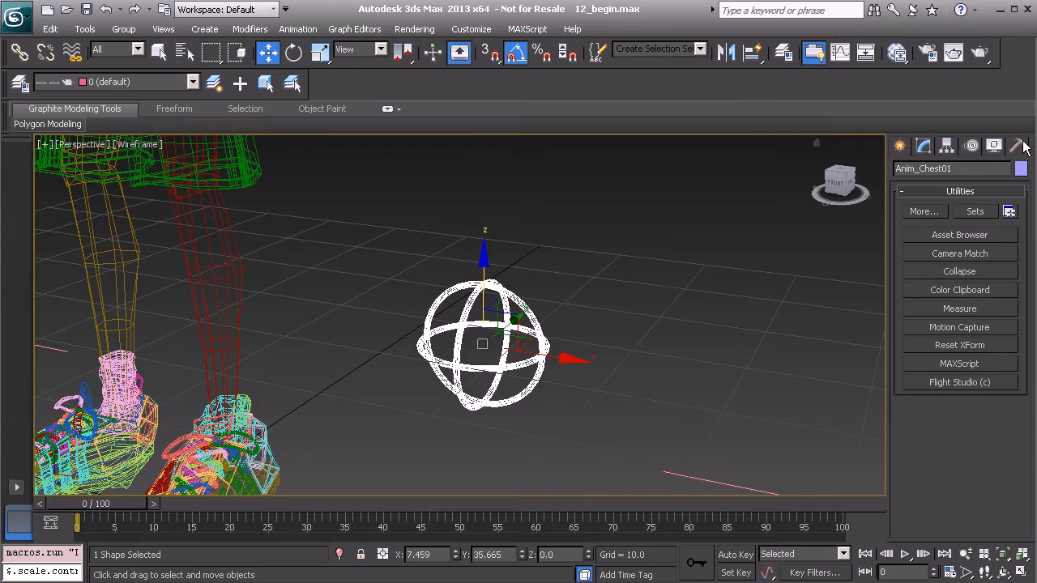
{"action": "left_click", "coordinate": [936, 346]}
{"action": "left_click", "coordinate": [945, 435]}
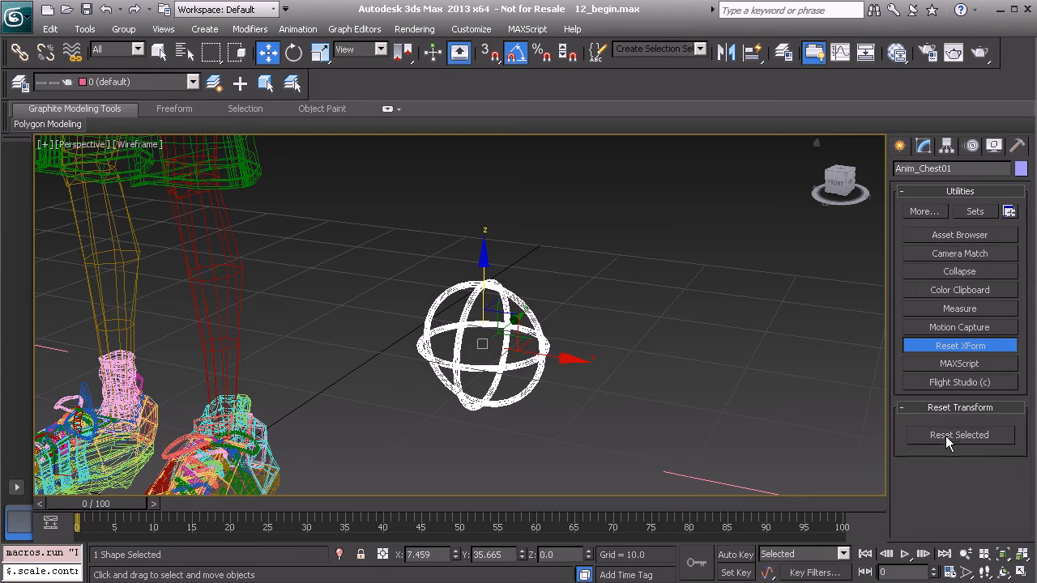
{"action": "left_click", "coordinate": [984, 349]}
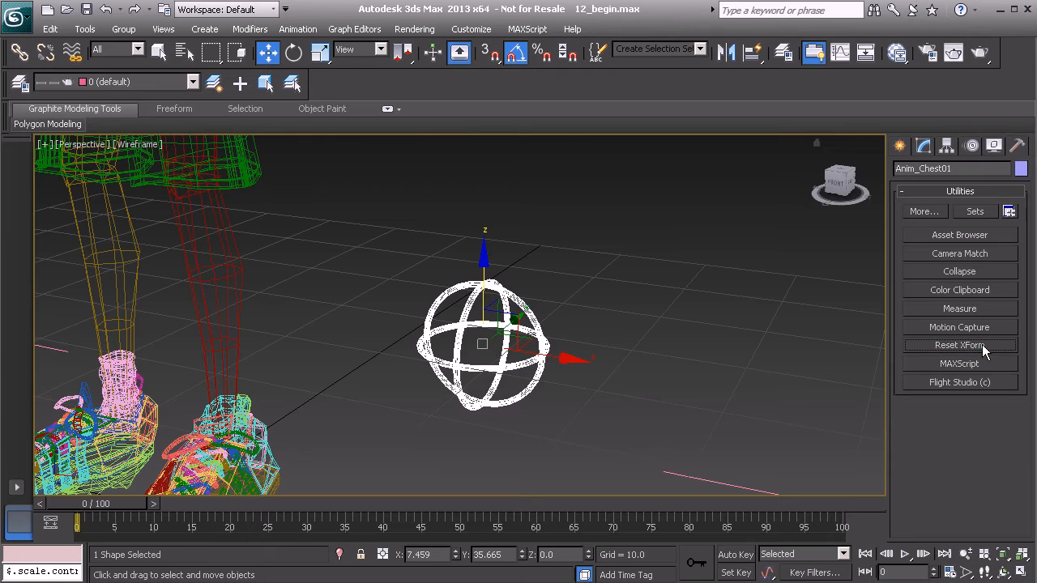
{"action": "left_click", "coordinate": [979, 267]}
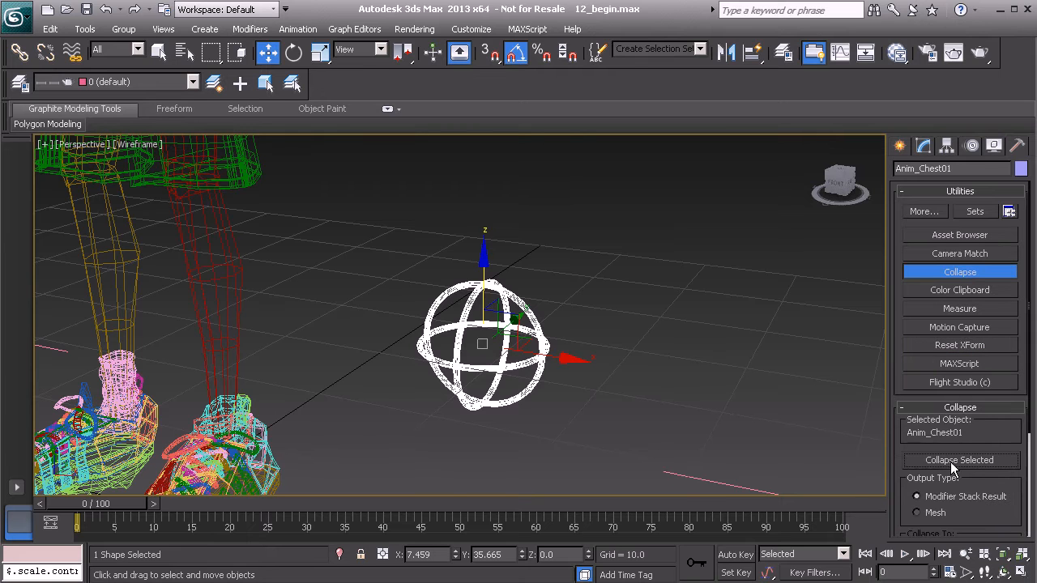
{"action": "left_click", "coordinate": [959, 274]}
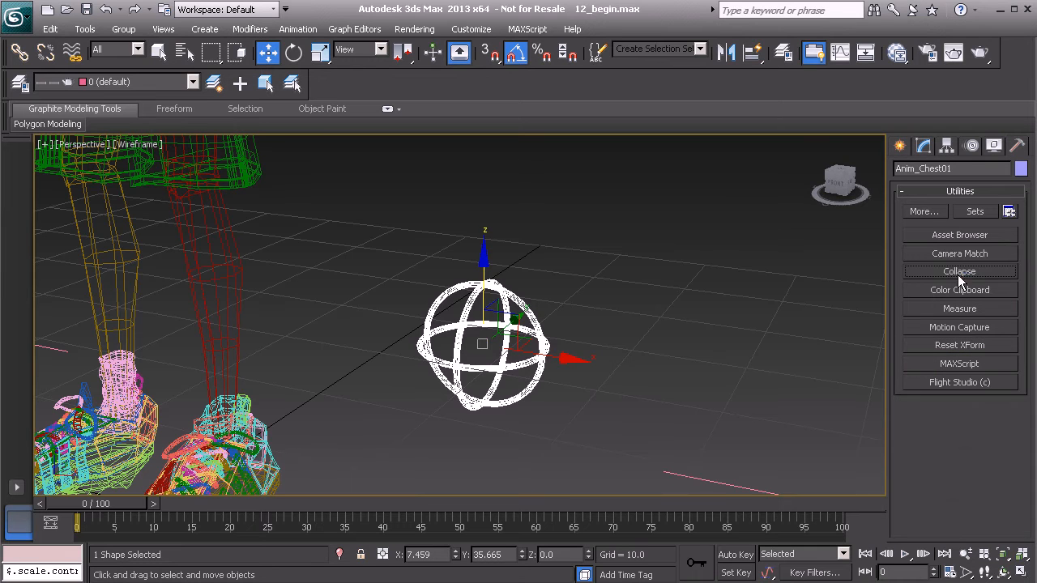
{"action": "middle_click_drag", "start_coordinate": [605, 351], "coordinate": [608, 375]}
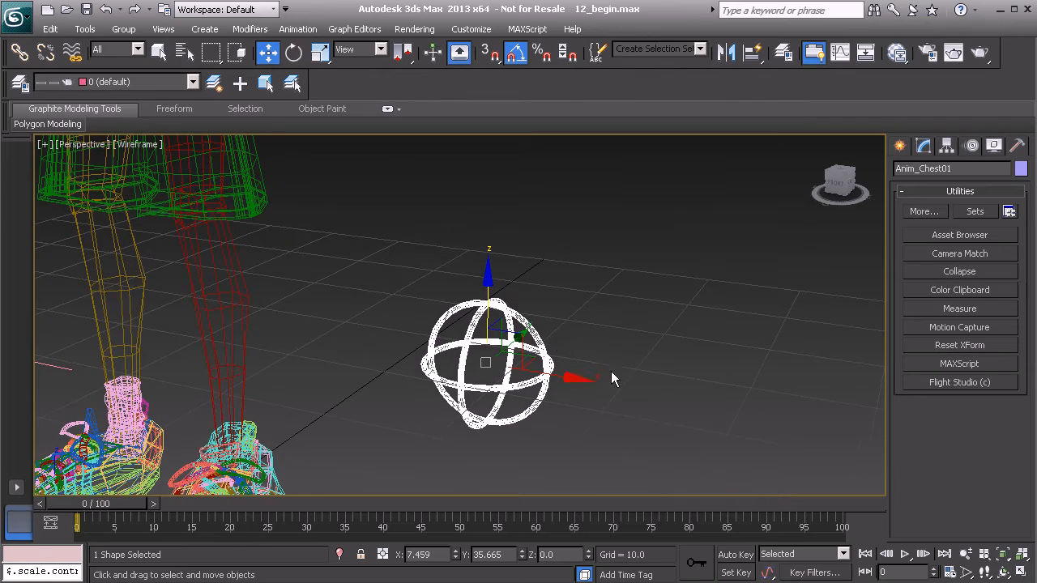
{"action": "middle_click_drag", "start_coordinate": [447, 347], "coordinate": [484, 388]}
{"action": "scroll", "coordinate": [453, 320], "scroll_direction": "down", "scroll_amount": 3}
{"action": "middle_click_drag", "start_coordinate": [454, 347], "coordinate": [438, 305], "text": "alt"}
{"action": "middle_click_drag", "start_coordinate": [439, 305], "coordinate": [478, 351]}
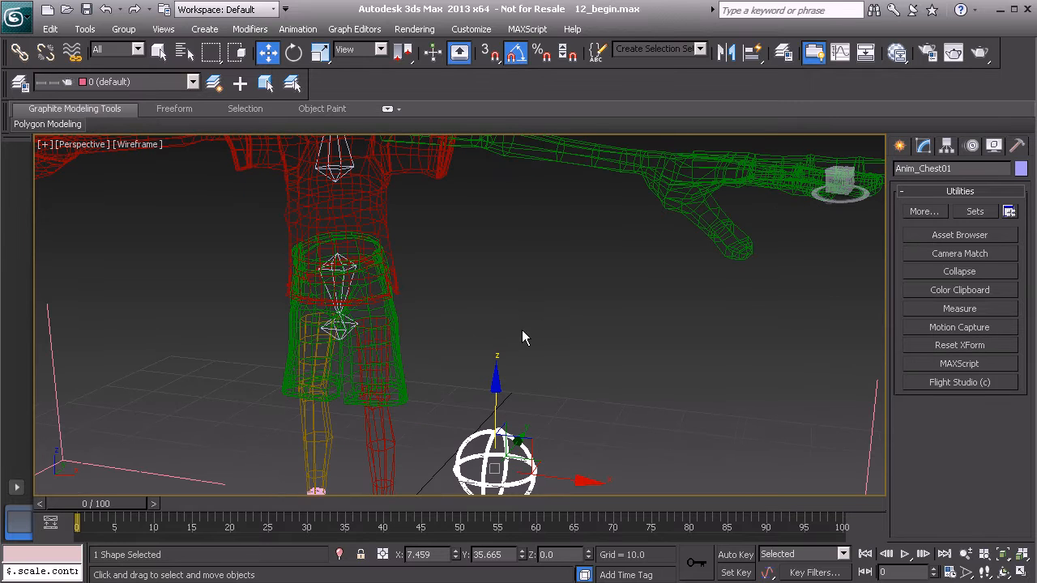
{"action": "middle_click_drag", "start_coordinate": [522, 330], "coordinate": [491, 389], "text": "alt"}
Step: Set the Euler rotation axis order of the Anim_Chest01 ring control to YZX
{"action": "key", "text": "e"}
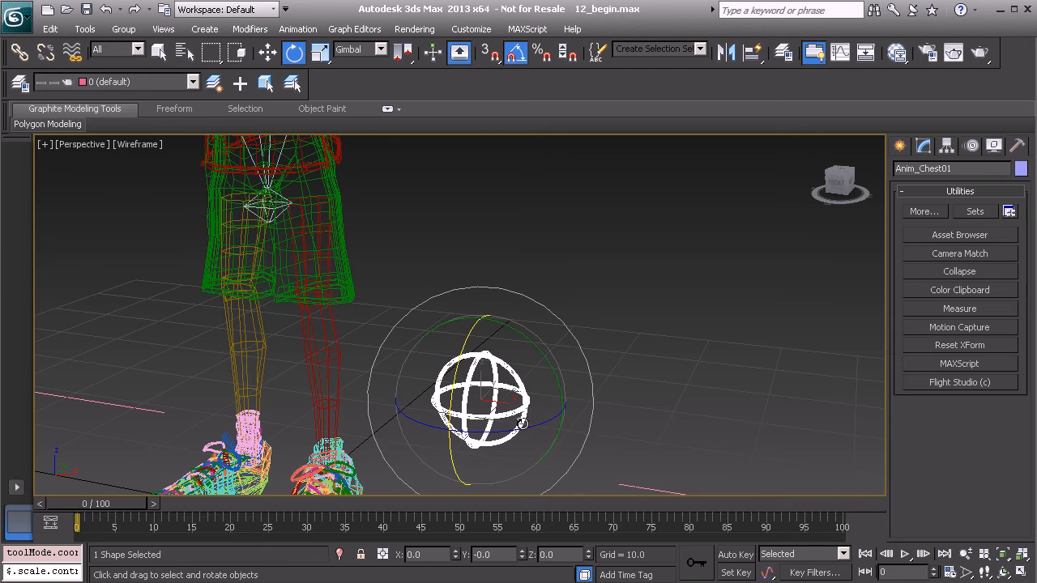
{"action": "middle_click_drag", "start_coordinate": [500, 399], "coordinate": [474, 381]}
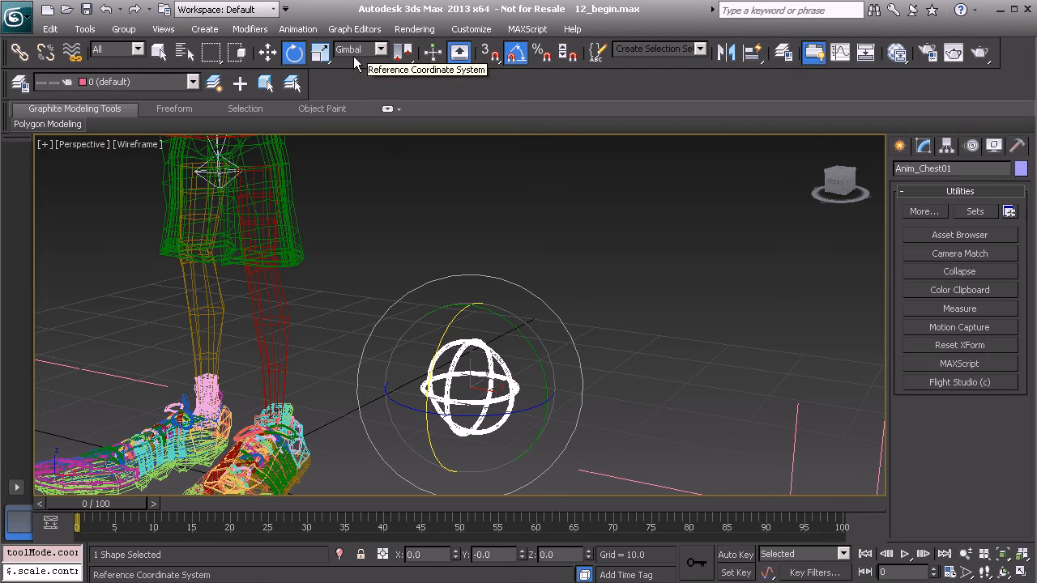
{"action": "left_click", "coordinate": [971, 147]}
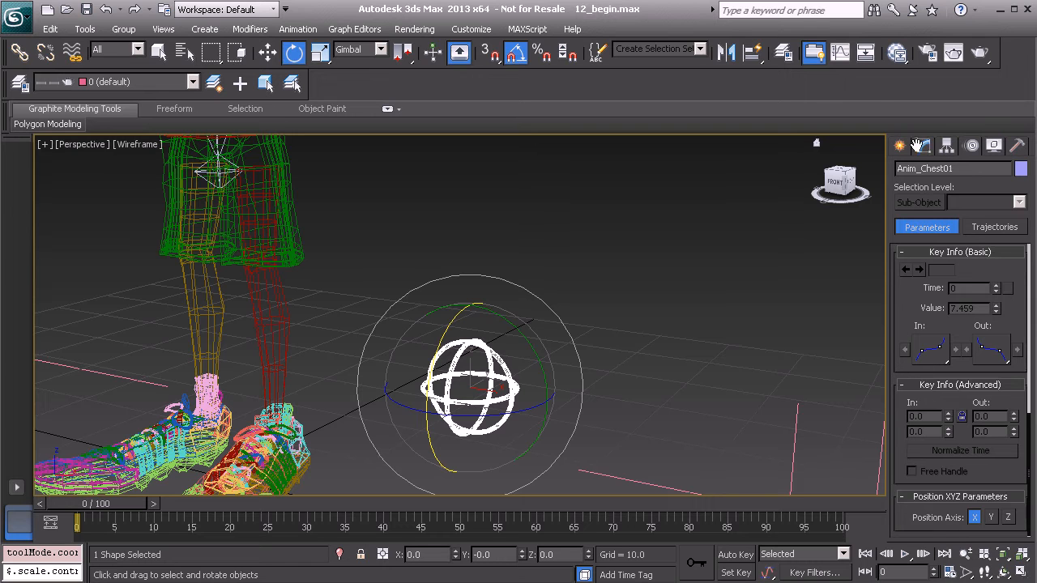
{"action": "left_click_drag", "start_coordinate": [901, 283], "coordinate": [919, 409]}
{"action": "left_click_drag", "start_coordinate": [896, 463], "coordinate": [898, 412]}
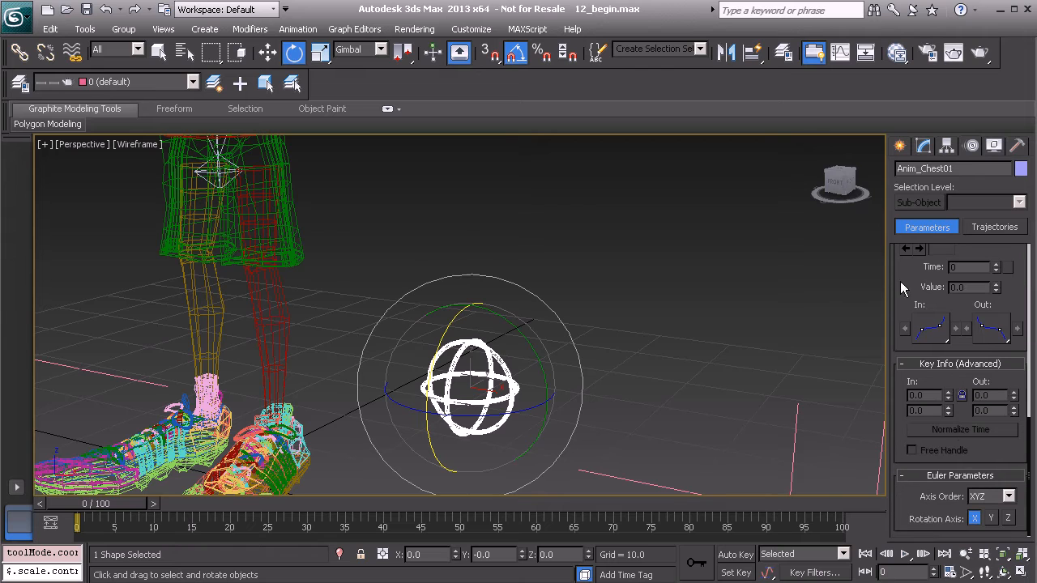
{"action": "left_click", "coordinate": [1009, 496]}
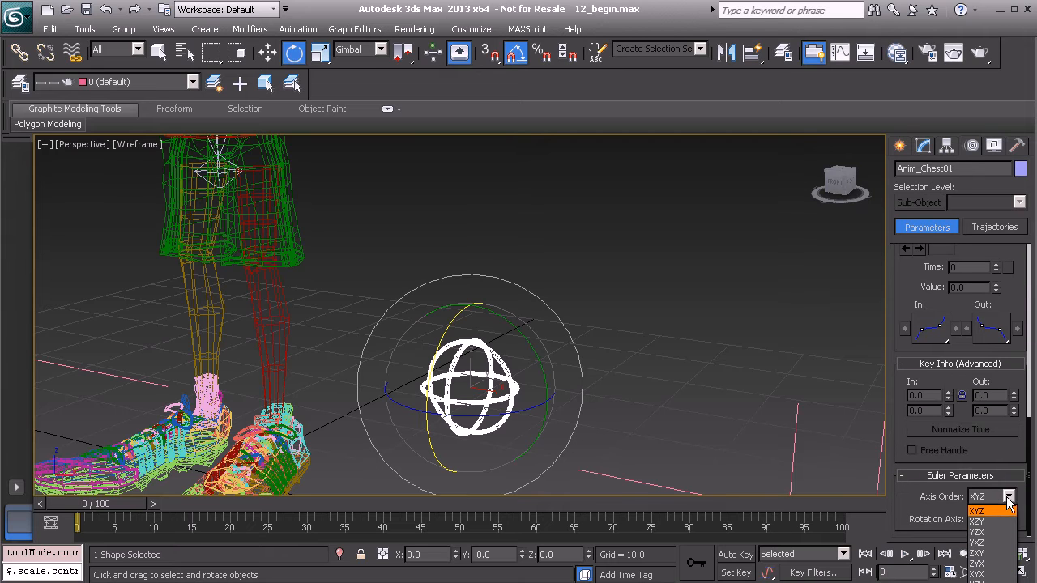
{"action": "left_click", "coordinate": [977, 532]}
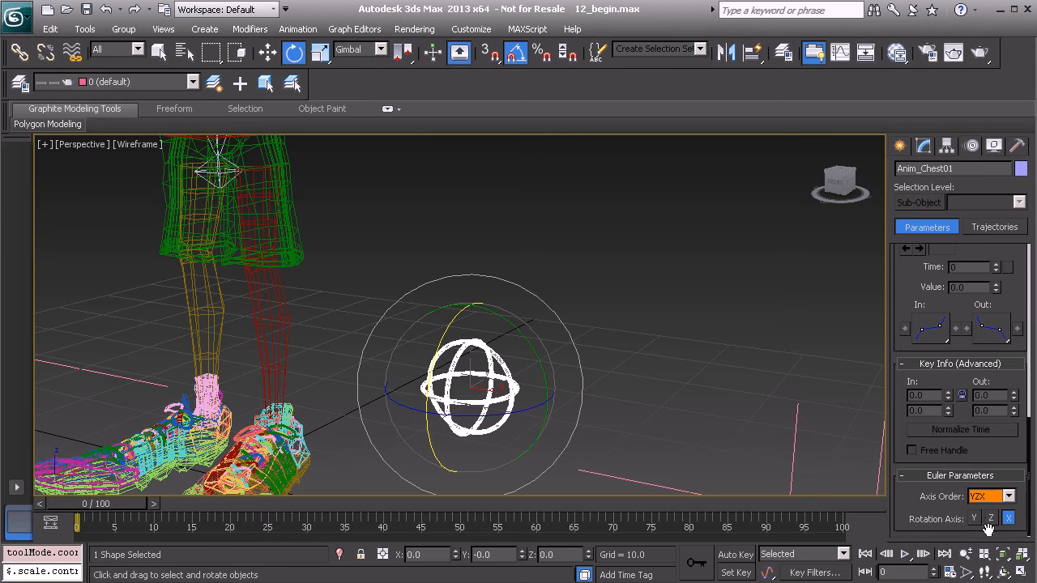
{"action": "middle_click_drag", "start_coordinate": [527, 368], "coordinate": [524, 344]}
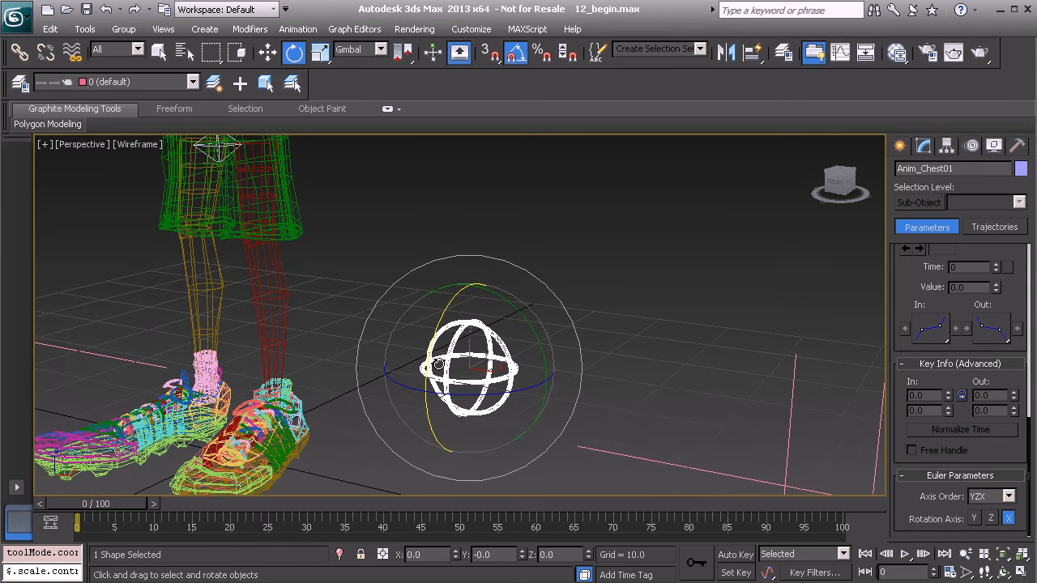
Step: Rotate the chest ring control 90 degrees about X and freeze its transforms
{"action": "left_click_drag", "start_coordinate": [425, 368], "coordinate": [417, 435]}
{"action": "right_click", "coordinate": [631, 348]}
{"action": "left_click", "coordinate": [609, 279]}
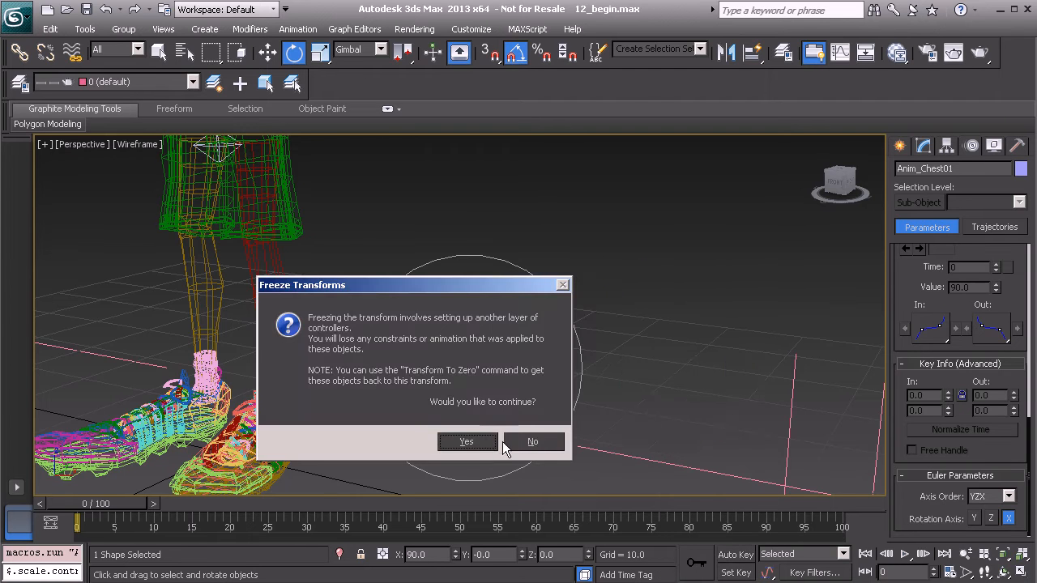
{"action": "left_click", "coordinate": [472, 441]}
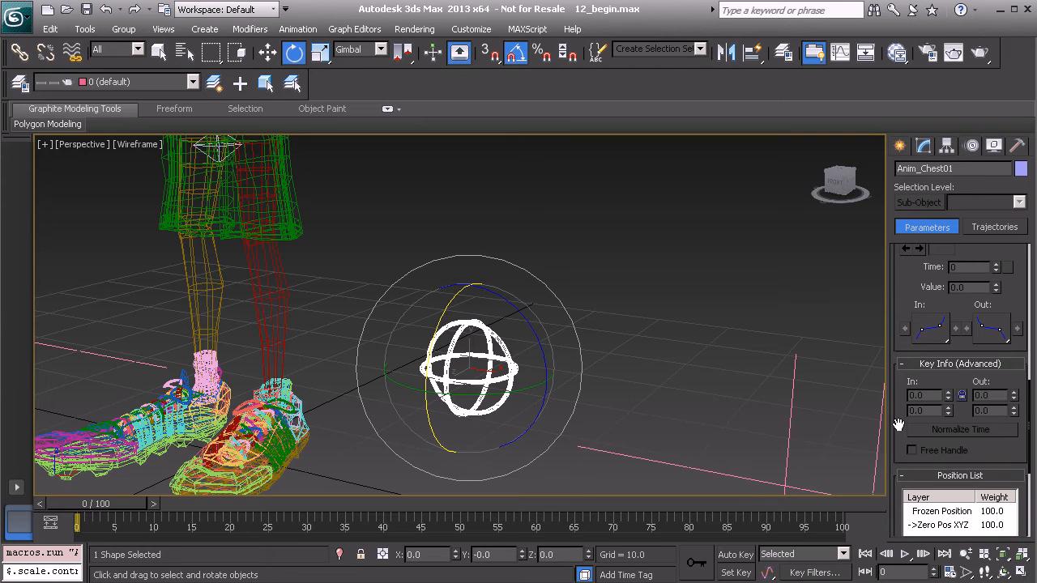
Step: Set the axis order of the chest control's active Zero Euler XYZ rotation layer to ZXY
{"action": "left_click_drag", "start_coordinate": [899, 427], "coordinate": [891, 235]}
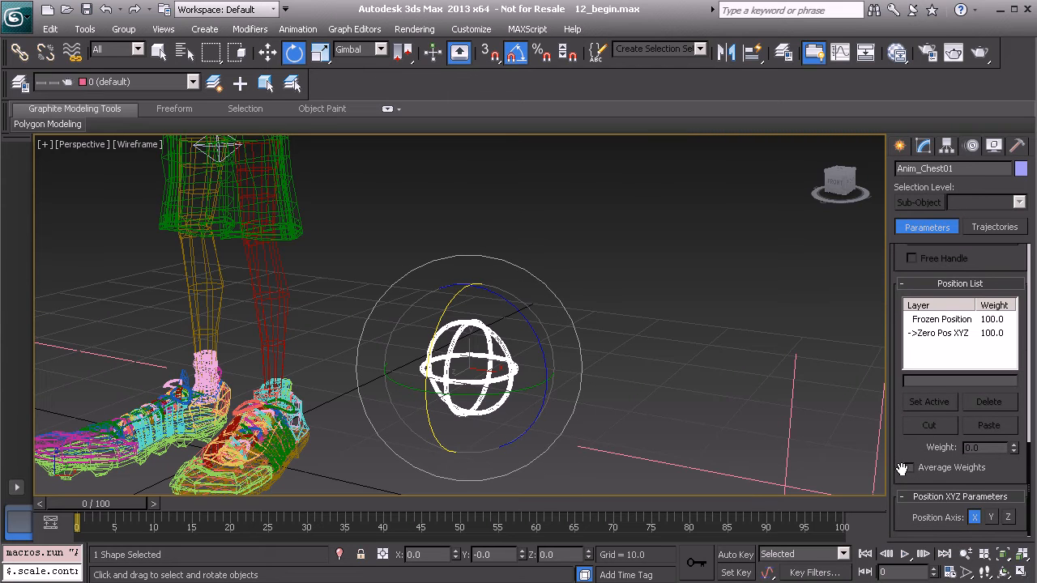
{"action": "middle_click_drag", "start_coordinate": [434, 375], "coordinate": [470, 416], "text": "alt"}
{"action": "scroll", "coordinate": [457, 294], "scroll_direction": "down", "scroll_amount": 2}
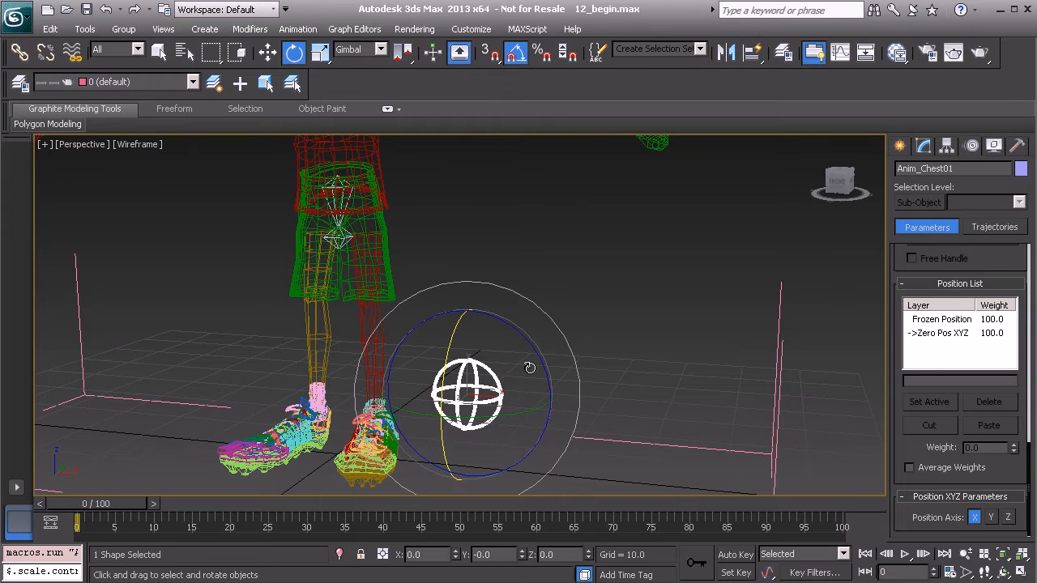
{"action": "middle_click_drag", "start_coordinate": [495, 385], "coordinate": [424, 344]}
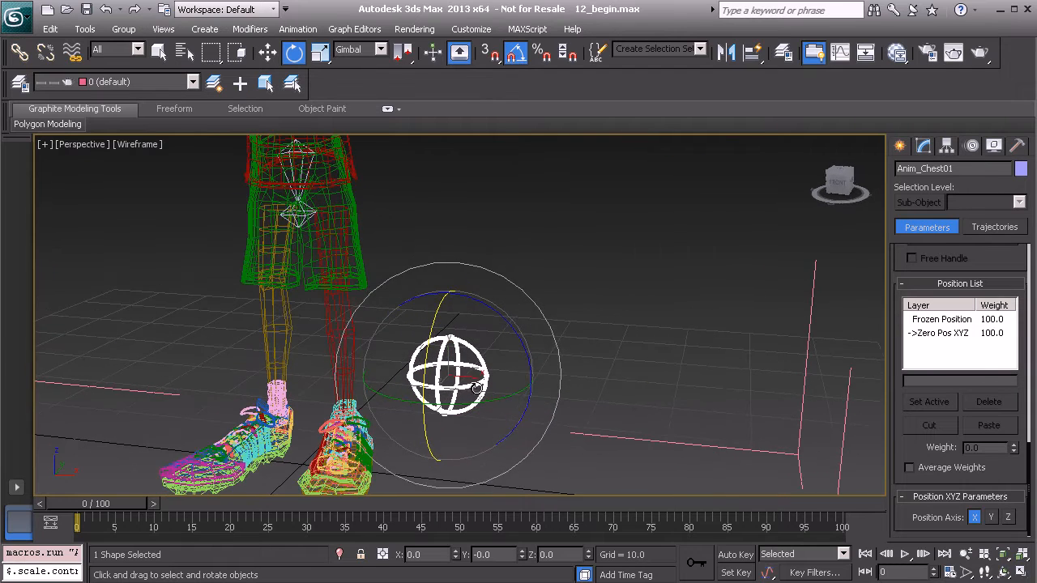
{"action": "left_click_drag", "start_coordinate": [892, 289], "coordinate": [880, 525]}
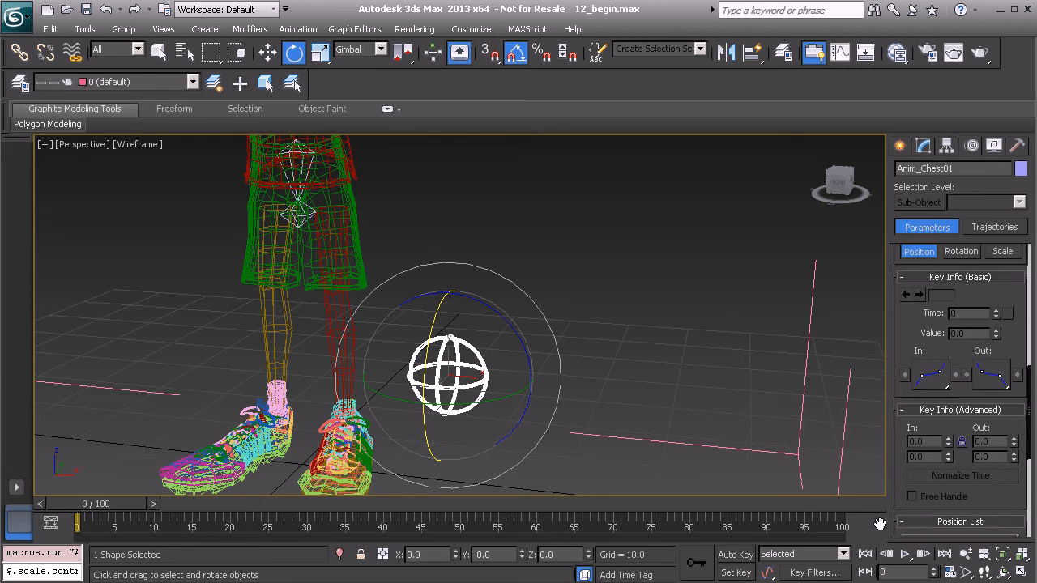
{"action": "left_click", "coordinate": [962, 253]}
{"action": "scroll", "coordinate": [895, 433], "scroll_direction": "down", "scroll_amount": 5}
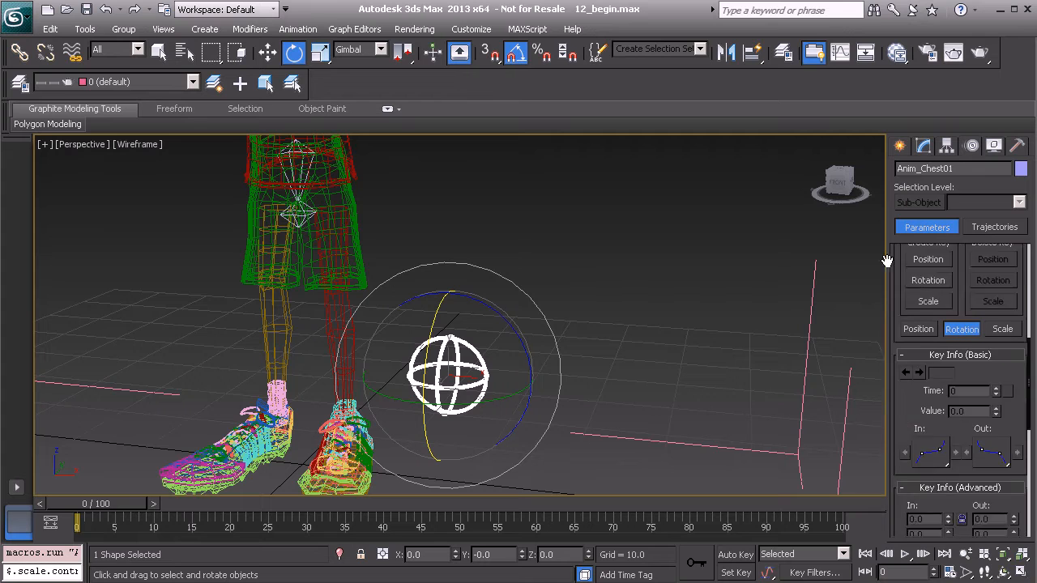
{"action": "scroll", "coordinate": [897, 448], "scroll_direction": "down", "scroll_amount": 5}
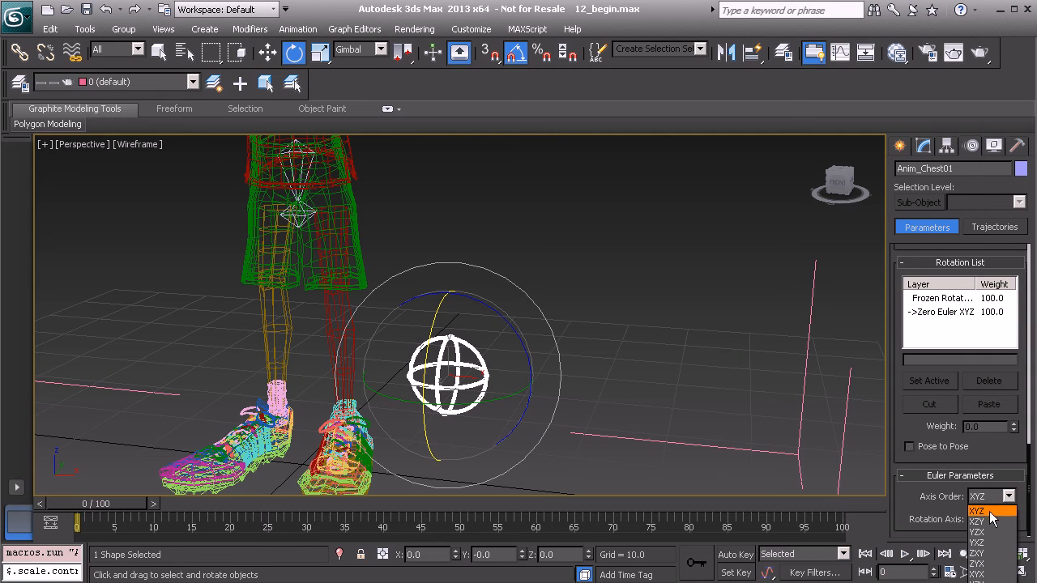
{"action": "left_click", "coordinate": [979, 555]}
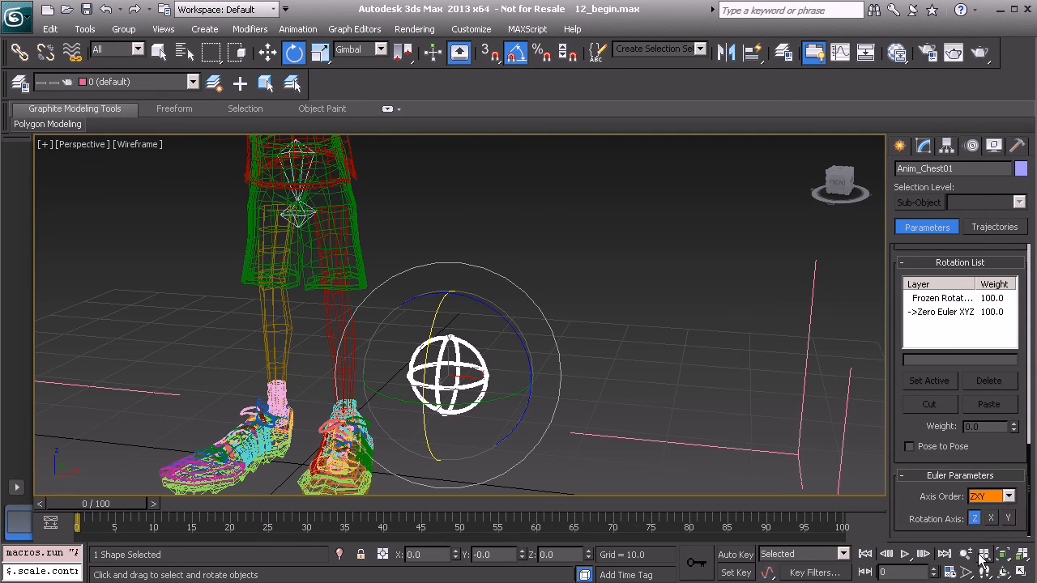
Step: Test-rotate the chest control about its different gimbal axes, undoing the rotations made
{"action": "middle_click_drag", "start_coordinate": [447, 384], "coordinate": [483, 402], "text": "alt"}
{"action": "left_click_drag", "start_coordinate": [480, 415], "coordinate": [551, 412]}
{"action": "middle_click_drag", "start_coordinate": [529, 404], "coordinate": [469, 365], "text": "alt"}
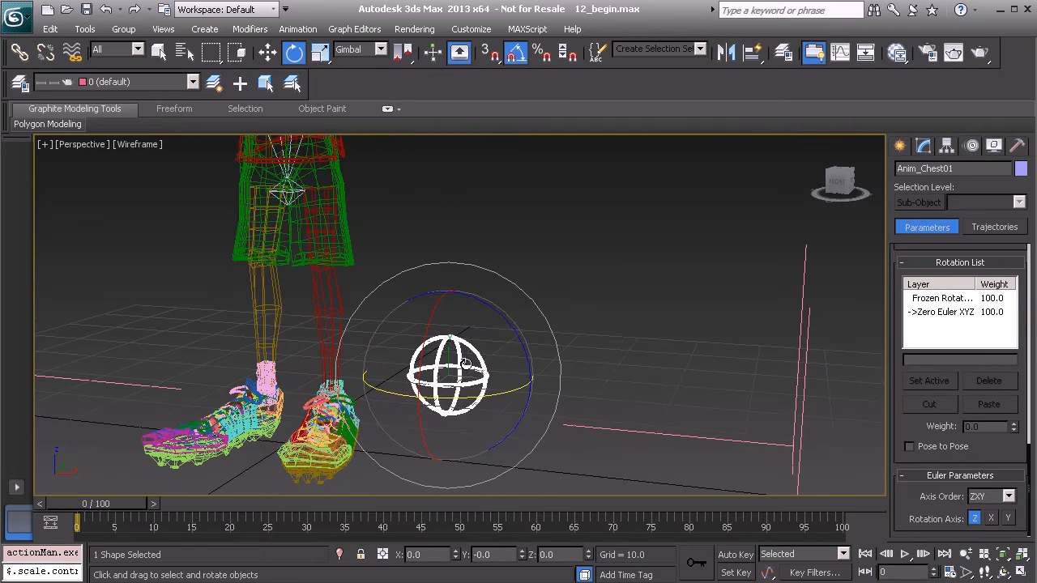
{"action": "mouse_move", "coordinate": [435, 312]}
{"action": "left_mouse_down"}
{"action": "mouse_move", "coordinate": [418, 374]}
{"action": "mouse_move", "coordinate": [429, 308]}
{"action": "left_mouse_up"}
{"action": "left_click_drag", "start_coordinate": [492, 300], "coordinate": [402, 382]}
{"action": "key", "text": "ctrl+z"}
{"action": "key", "text": "ctrl+z"}
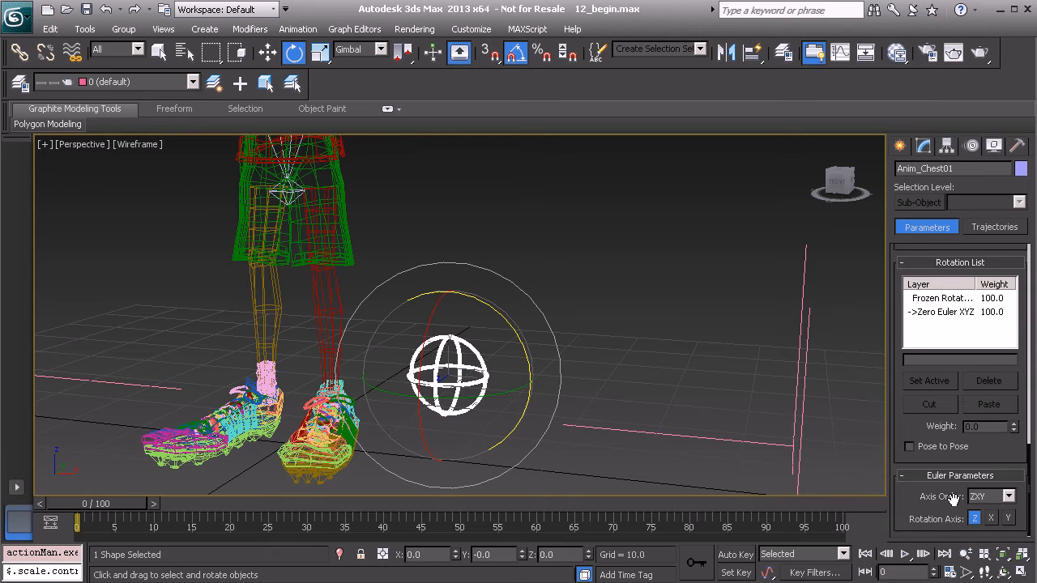
{"action": "left_click_drag", "start_coordinate": [459, 349], "coordinate": [402, 410]}
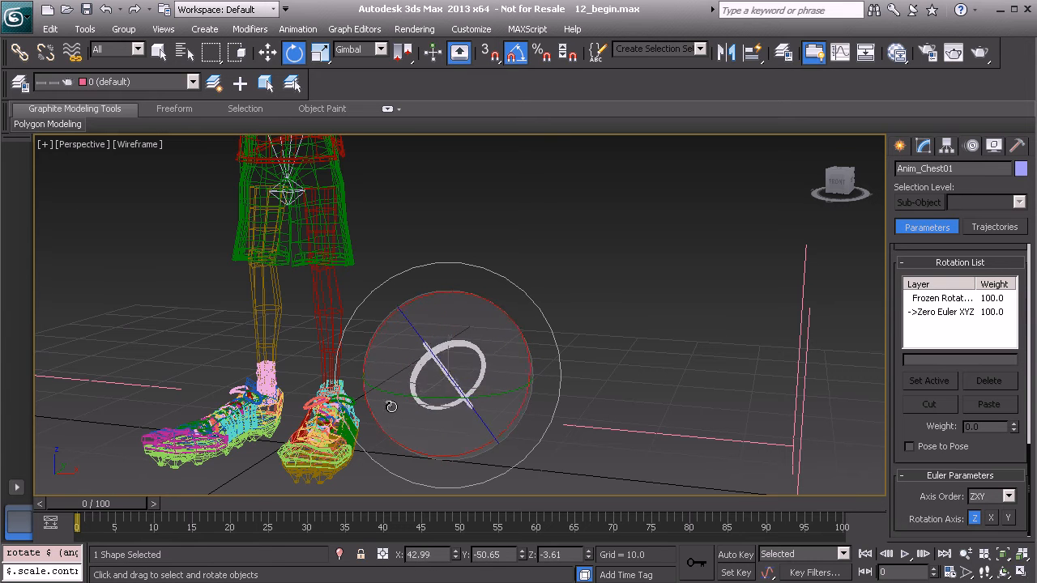
{"action": "left_click_drag", "start_coordinate": [513, 383], "coordinate": [498, 353]}
{"action": "key", "text": "ctrl+z"}
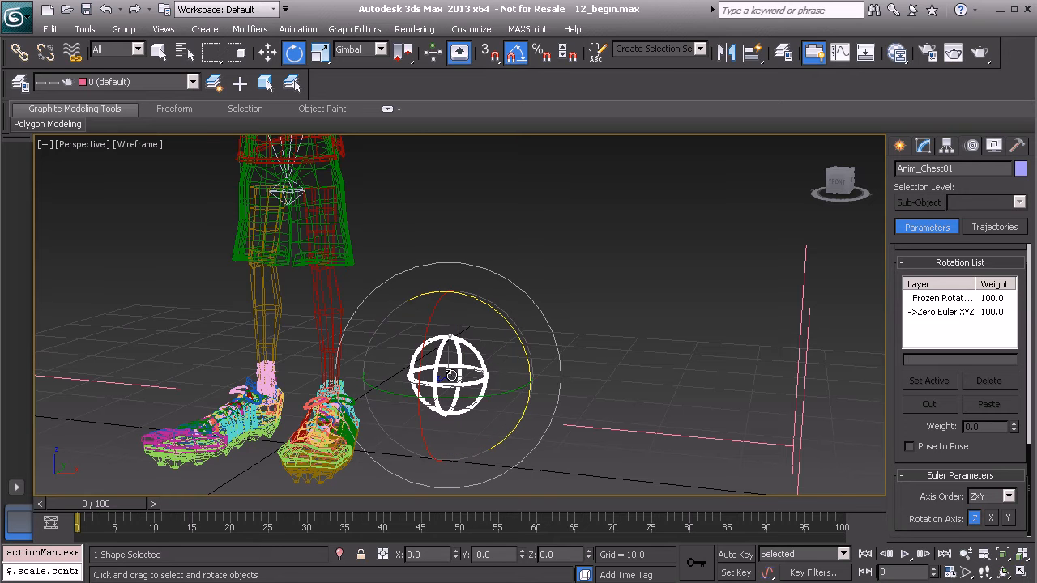
{"action": "mouse_move", "coordinate": [476, 367]}
{"action": "left_mouse_down"}
{"action": "mouse_move", "coordinate": [472, 408]}
{"action": "mouse_move", "coordinate": [535, 411]}
{"action": "mouse_move", "coordinate": [468, 384]}
{"action": "mouse_move", "coordinate": [487, 380]}
{"action": "left_mouse_up"}
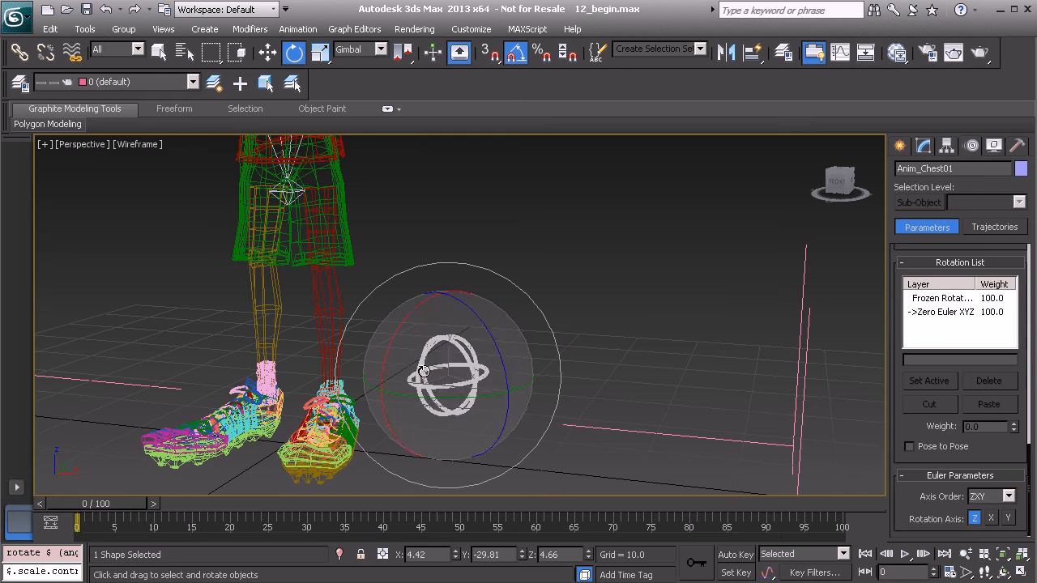
{"action": "key", "text": "ctrl+z"}
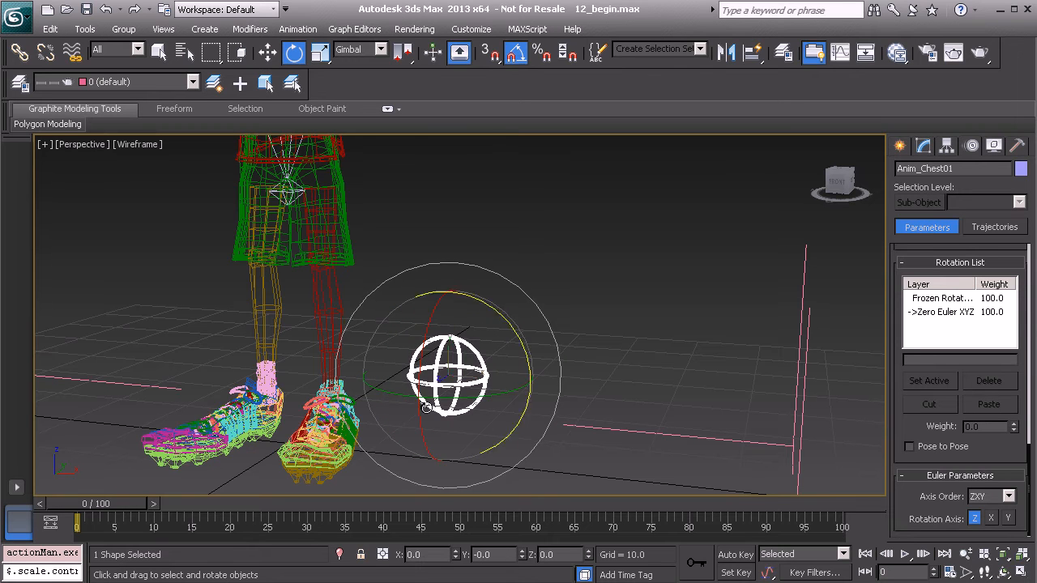
{"action": "left_click_drag", "start_coordinate": [460, 355], "coordinate": [497, 348]}
{"action": "key", "text": "ctrl+z"}
Step: Quick Align the Anim_Chest01 ring control to the character's chest bone
{"action": "middle_click_drag", "start_coordinate": [443, 291], "coordinate": [464, 391]}
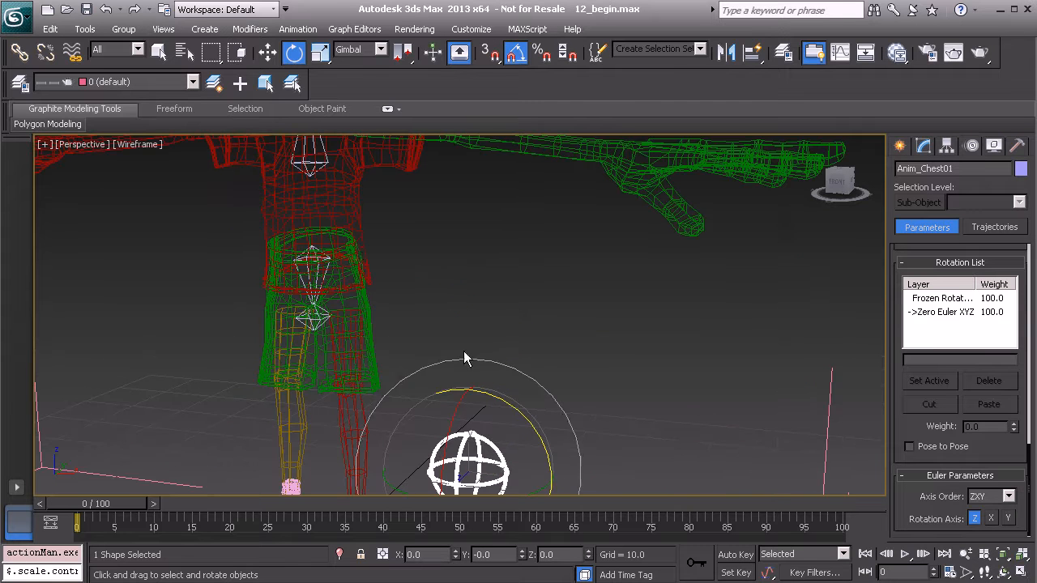
{"action": "middle_click_drag", "start_coordinate": [483, 338], "coordinate": [431, 385]}
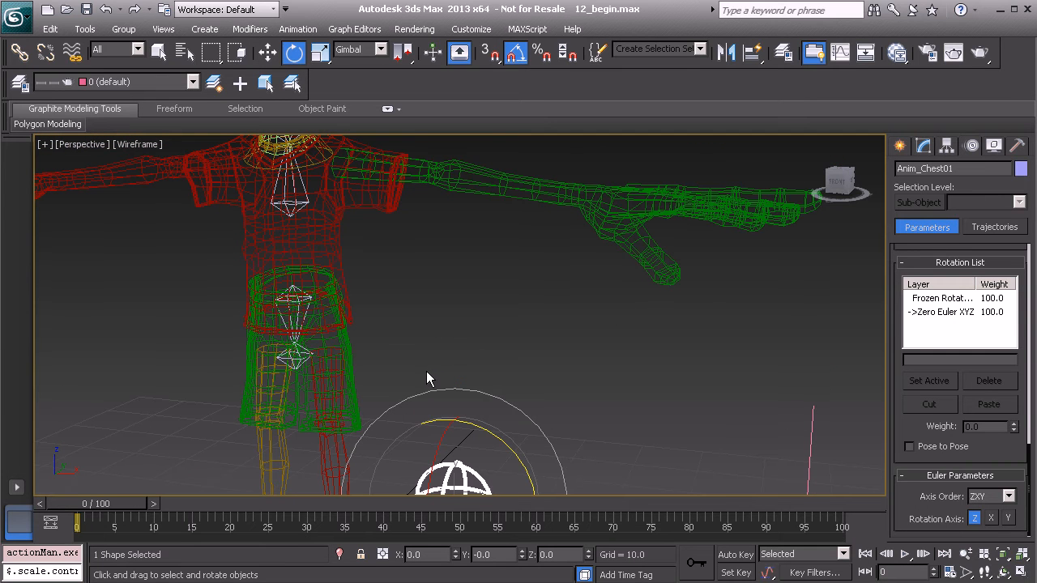
{"action": "key", "text": "shift+a"}
{"action": "left_click", "coordinate": [293, 206]}
{"action": "middle_click_drag", "start_coordinate": [376, 271], "coordinate": [400, 302]}
{"action": "scroll", "coordinate": [389, 310], "scroll_direction": "up", "scroll_amount": 3}
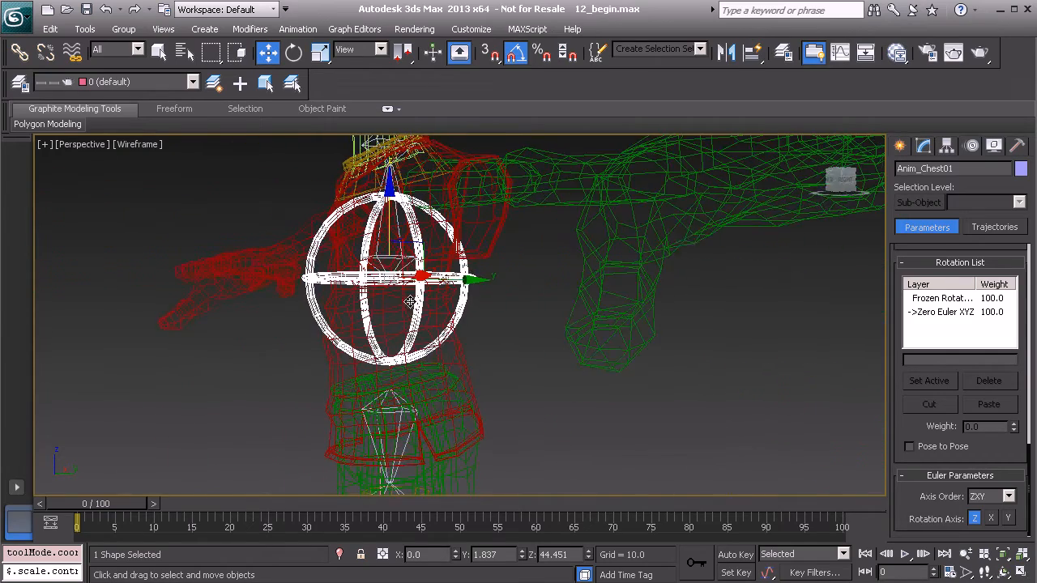
Step: Move only the chest control's ring geometry up around the upper chest, keeping its pivot at the chest bone's base
{"action": "left_click", "coordinate": [947, 146]}
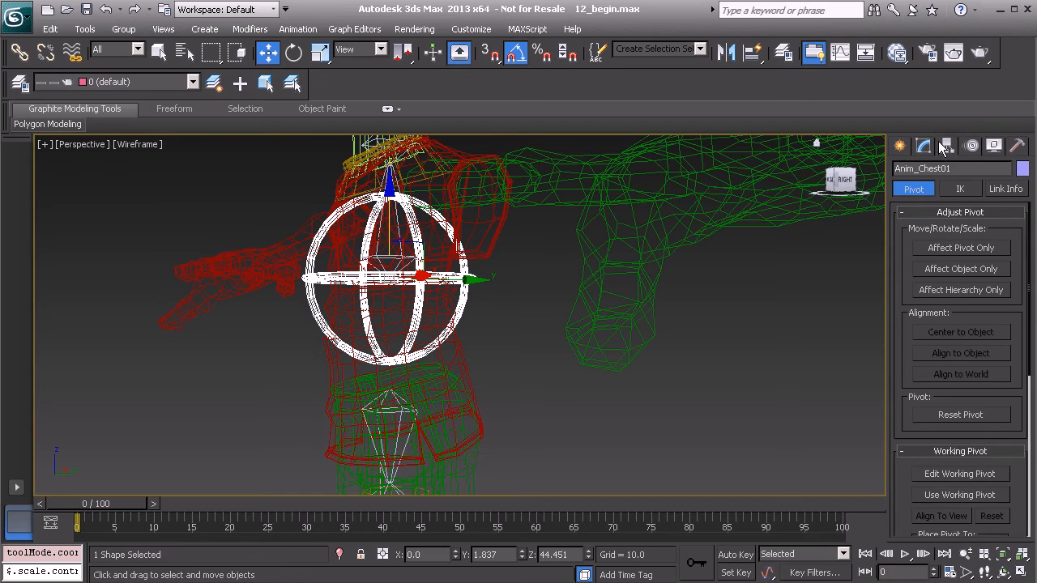
{"action": "left_click", "coordinate": [960, 269]}
{"action": "middle_click_drag", "start_coordinate": [684, 270], "coordinate": [389, 188], "text": "alt"}
{"action": "left_click_drag", "start_coordinate": [389, 188], "coordinate": [401, 133]}
{"action": "middle_click_drag", "start_coordinate": [440, 189], "coordinate": [425, 210], "text": "alt"}
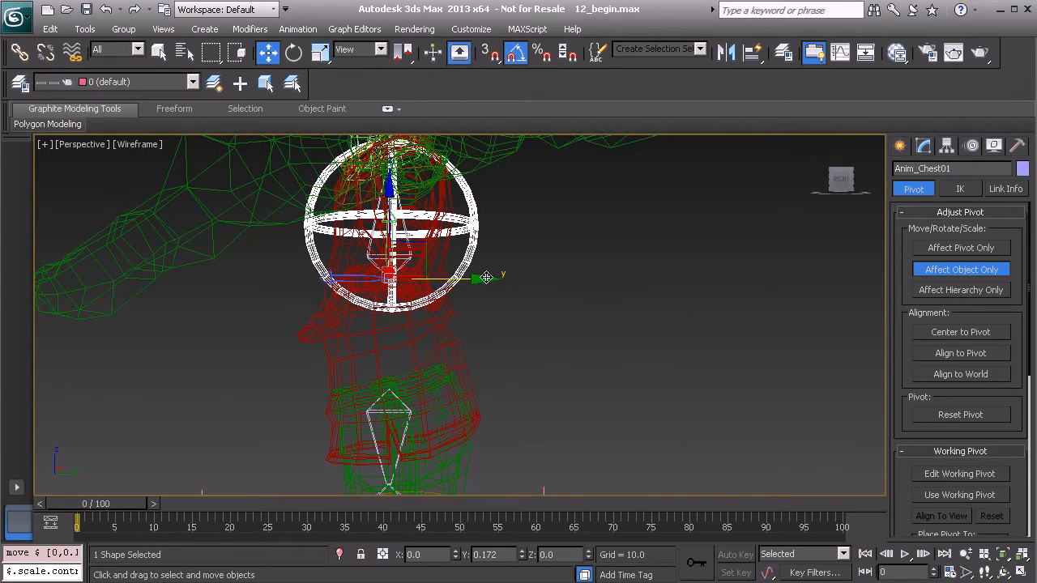
{"action": "middle_click_drag", "start_coordinate": [478, 271], "coordinate": [470, 263], "text": "alt"}
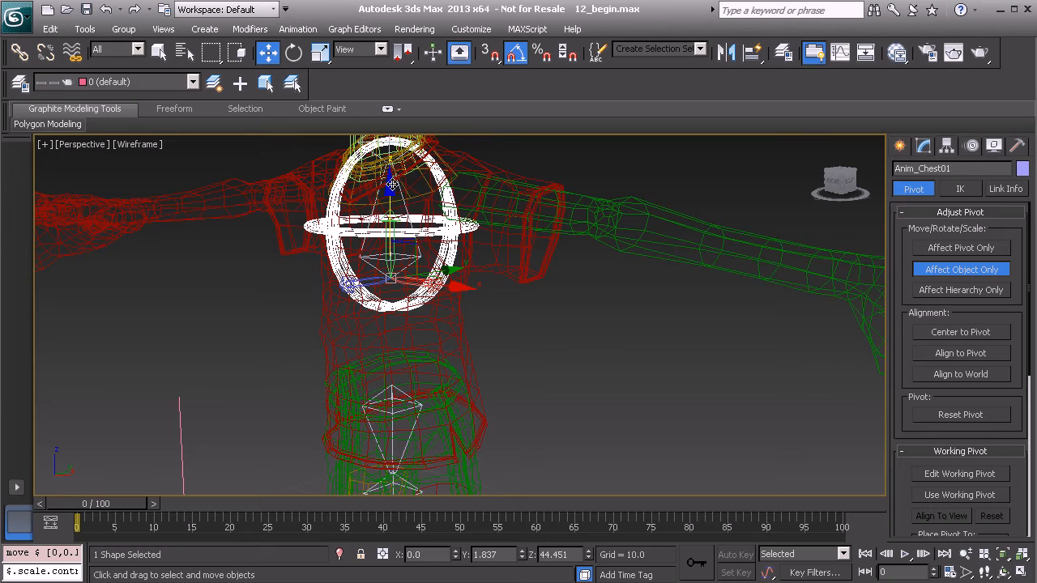
{"action": "mouse_move", "coordinate": [392, 185]}
{"action": "middle_mouse_down", "text": "alt"}
{"action": "mouse_move", "coordinate": [464, 288]}
{"action": "mouse_move", "coordinate": [399, 284]}
{"action": "mouse_move", "coordinate": [465, 261]}
{"action": "mouse_move", "coordinate": [587, 279]}
{"action": "mouse_move", "coordinate": [512, 255]}
{"action": "mouse_move", "coordinate": [520, 300]}
{"action": "mouse_move", "coordinate": [539, 272]}
{"action": "mouse_move", "coordinate": [525, 284]}
{"action": "middle_mouse_up", "text": "alt"}
{"action": "key", "text": "F3"}
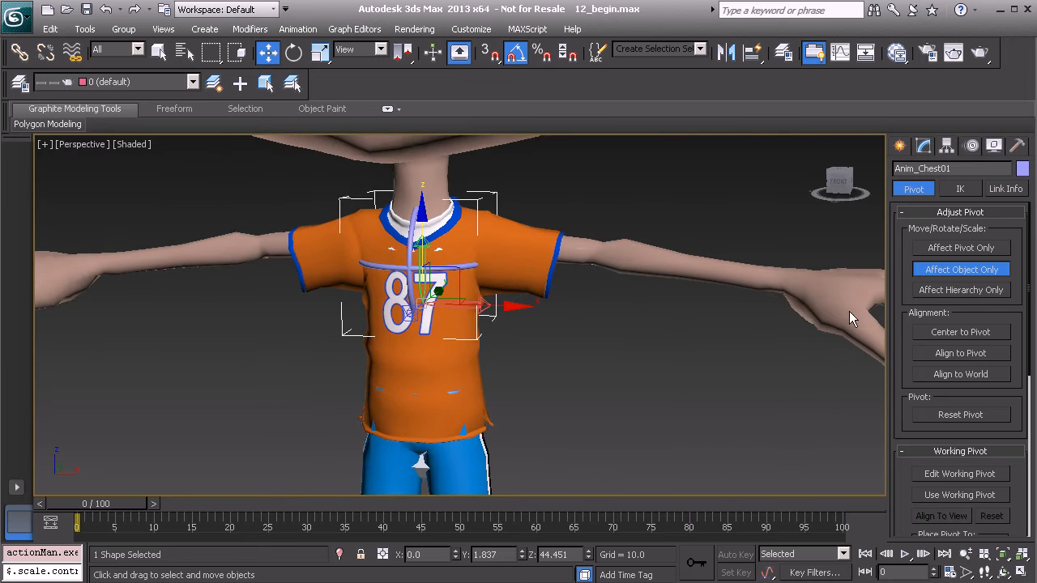
{"action": "left_click", "coordinate": [952, 272]}
Step: Return the viewport to wireframe display and clone the chest control as a copy named Anim_Pelvis01
{"action": "mouse_move", "coordinate": [566, 336]}
{"action": "middle_mouse_down", "text": "alt"}
{"action": "mouse_move", "coordinate": [554, 327]}
{"action": "mouse_move", "coordinate": [531, 334]}
{"action": "middle_mouse_up", "text": "alt"}
{"action": "key", "text": "F3"}
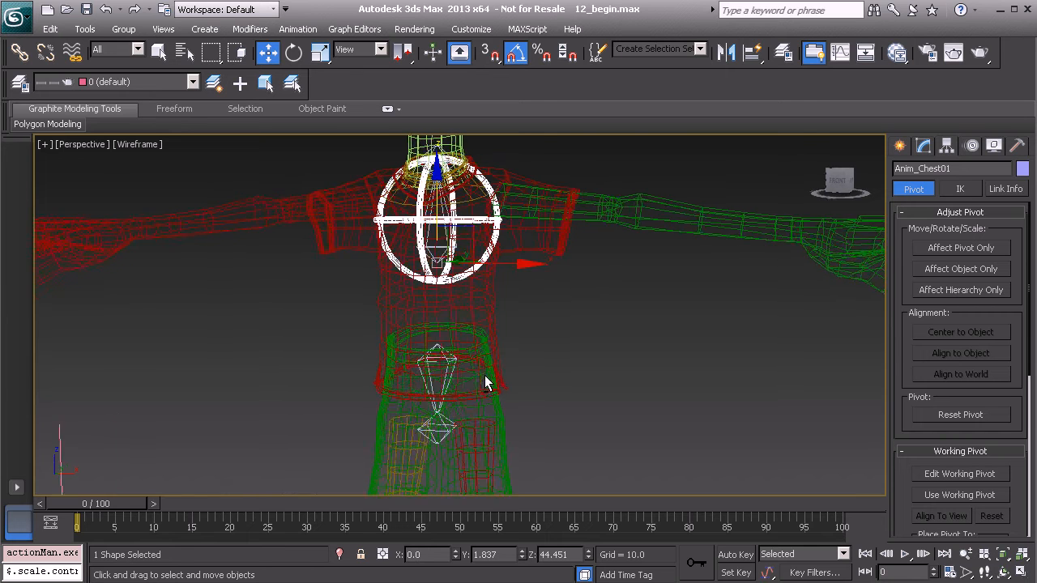
{"action": "key", "text": "ctrl+v"}
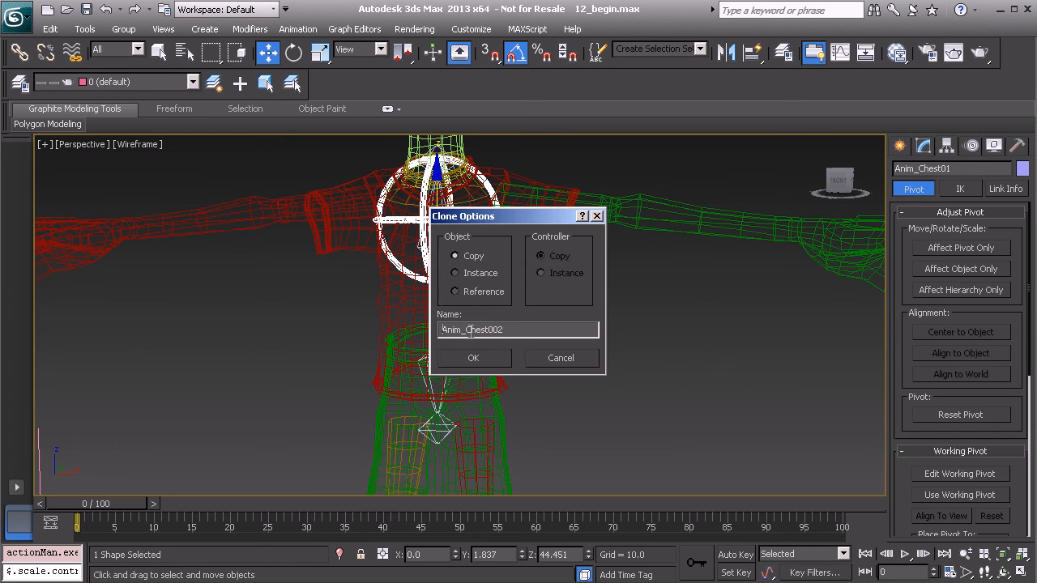
{"action": "left_click_drag", "start_coordinate": [466, 330], "coordinate": [512, 332]}
{"action": "type", "text": "Pelvis01"}
{"action": "left_click", "coordinate": [474, 359]}
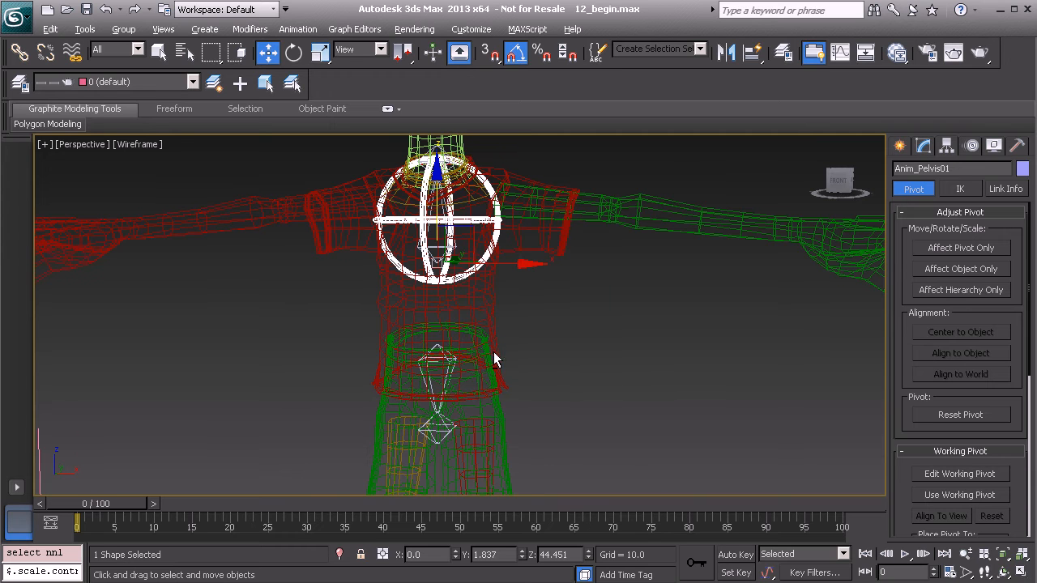
Step: Quick Align Anim_Pelvis01 to the pelvis bone and move only its ring geometry down around the pelvis, leaving the pivot in place
{"action": "key", "text": "shift+a"}
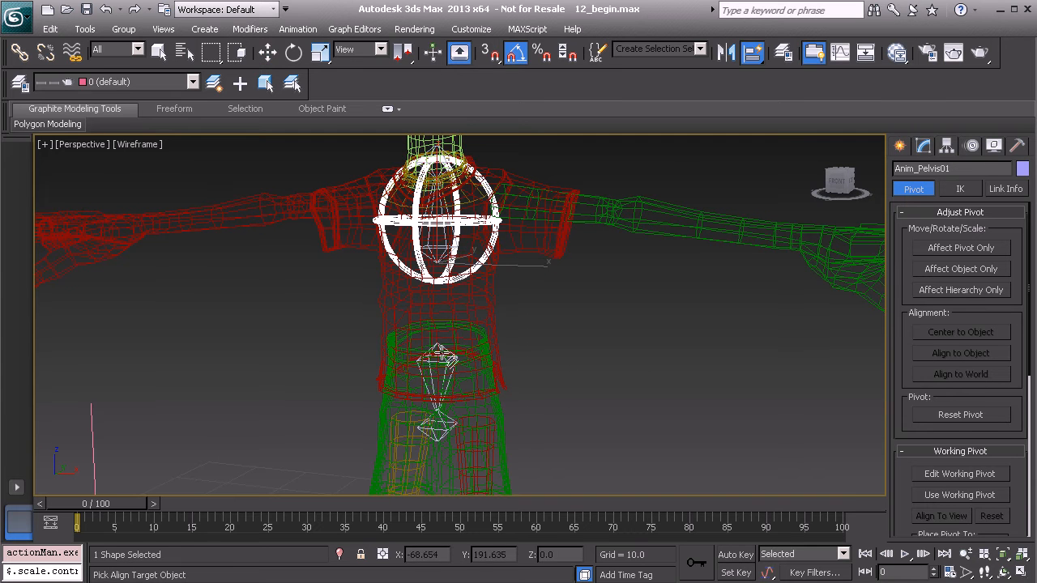
{"action": "left_click", "coordinate": [444, 356]}
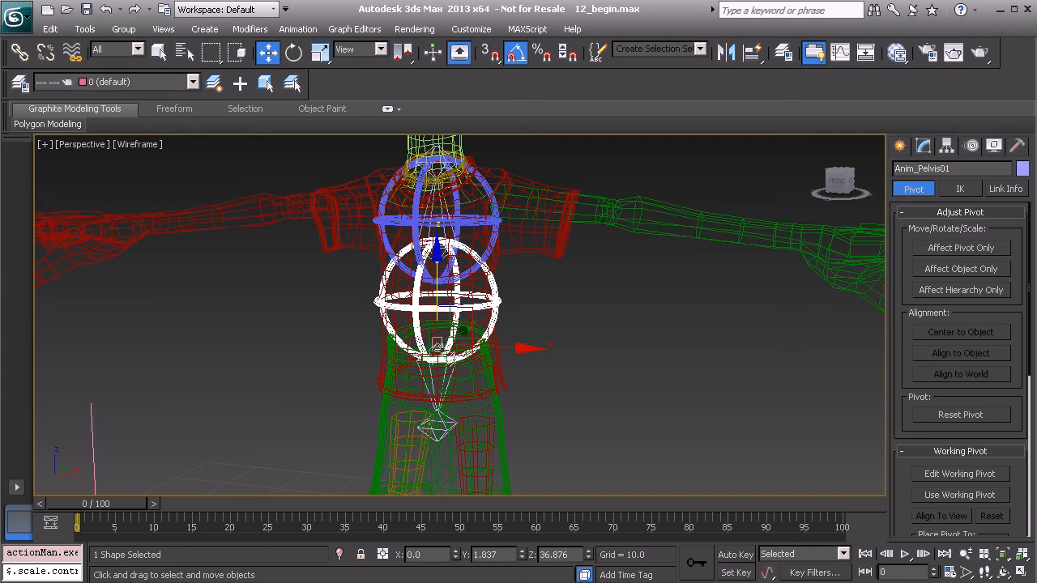
{"action": "left_click", "coordinate": [959, 268]}
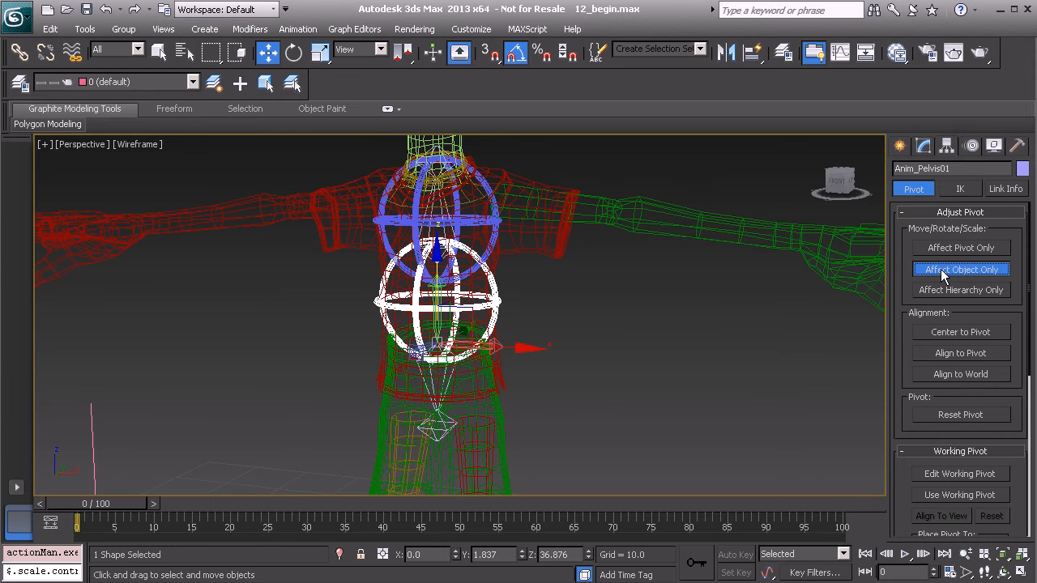
{"action": "middle_click_drag", "start_coordinate": [447, 271], "coordinate": [432, 261], "text": "alt"}
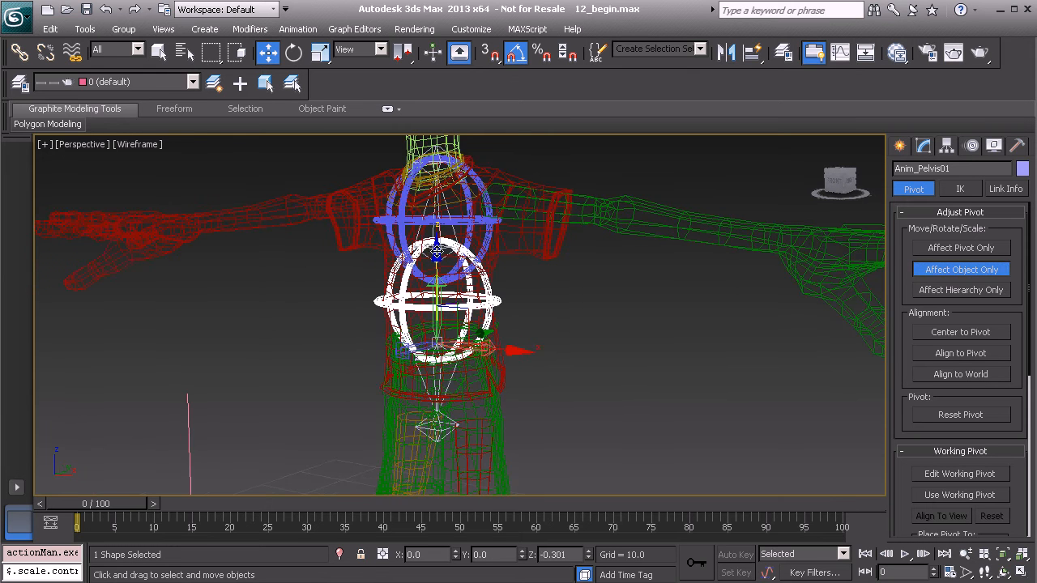
{"action": "left_click_drag", "start_coordinate": [435, 249], "coordinate": [436, 333]}
{"action": "middle_click_drag", "start_coordinate": [530, 386], "coordinate": [556, 361], "text": "alt"}
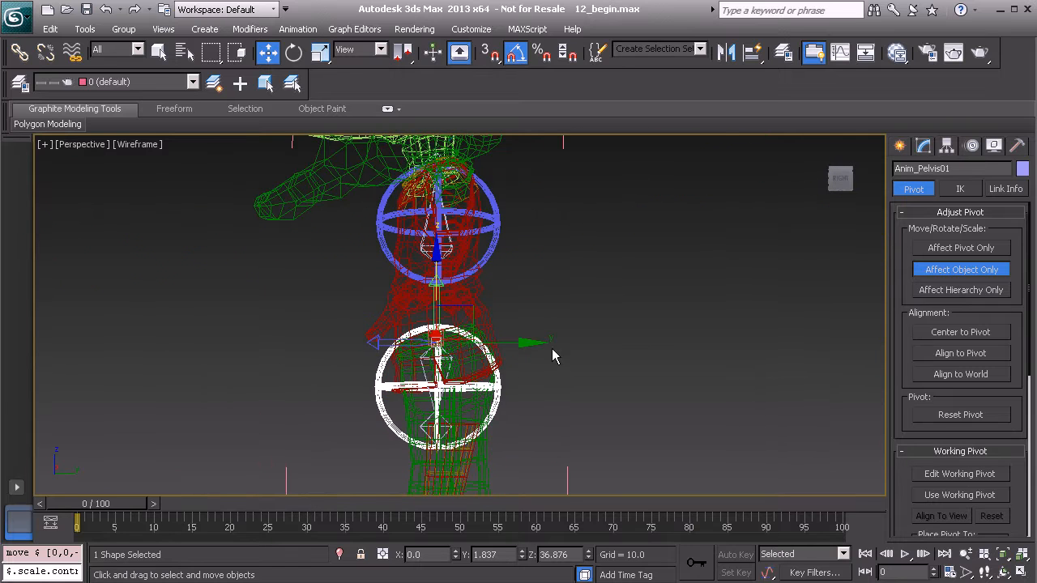
{"action": "mouse_move", "coordinate": [529, 341]}
{"action": "left_mouse_down"}
{"action": "mouse_move", "coordinate": [544, 347]}
{"action": "mouse_move", "coordinate": [536, 349]}
{"action": "left_mouse_up"}
{"action": "left_click_drag", "start_coordinate": [435, 253], "coordinate": [435, 259]}
{"action": "middle_click_drag", "start_coordinate": [390, 361], "coordinate": [464, 381], "text": "alt"}
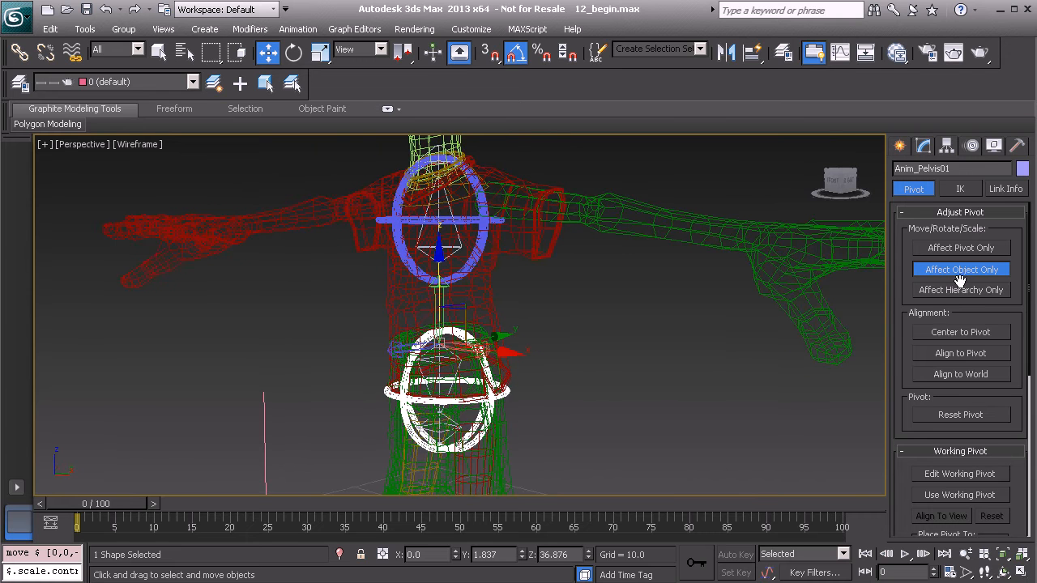
{"action": "left_click", "coordinate": [956, 270]}
Step: Switch the viewport to shaded display and examine how the chest and pelvis control rings sit around the character's body
{"action": "key", "text": "F3"}
{"action": "middle_click_drag", "start_coordinate": [590, 372], "coordinate": [626, 385], "text": "alt"}
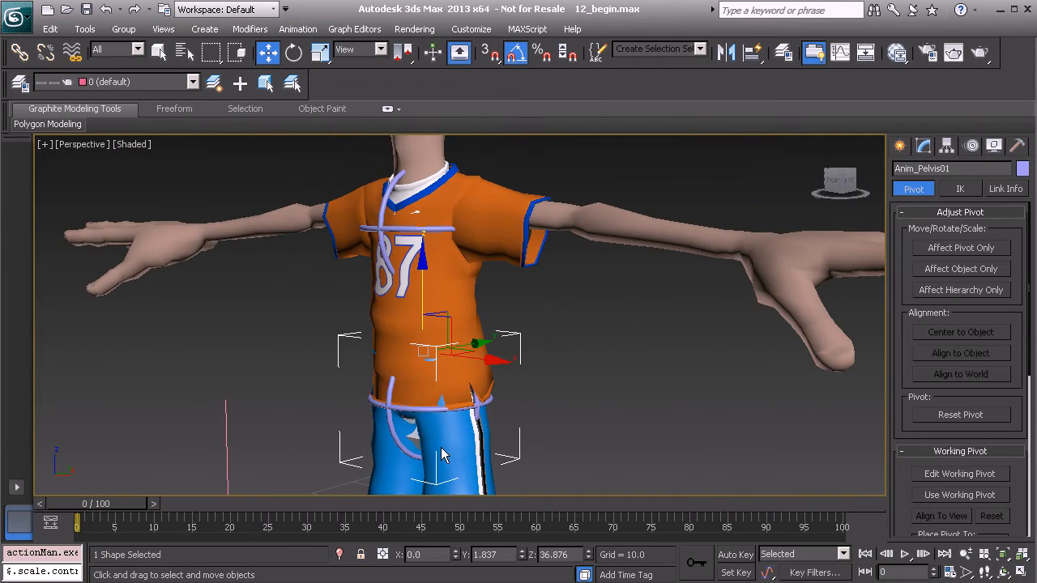
{"action": "middle_click_drag", "start_coordinate": [519, 333], "coordinate": [529, 334], "text": "alt"}
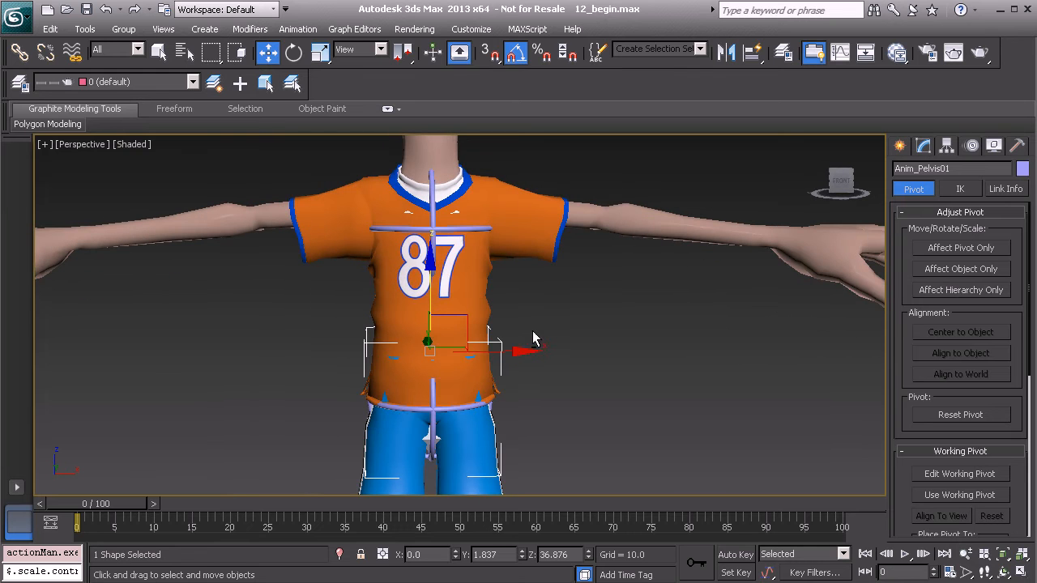
{"action": "scroll", "coordinate": [451, 213], "scroll_direction": "down", "scroll_amount": 5}
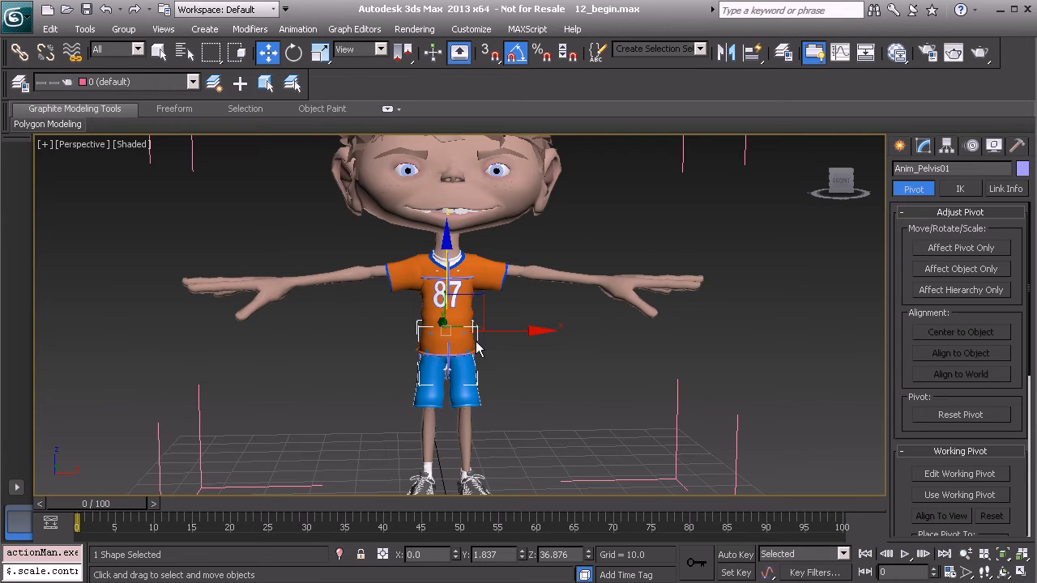
{"action": "middle_click_drag", "start_coordinate": [461, 356], "coordinate": [461, 323], "text": "alt"}
{"action": "scroll", "coordinate": [450, 244], "scroll_direction": "up", "scroll_amount": 5}
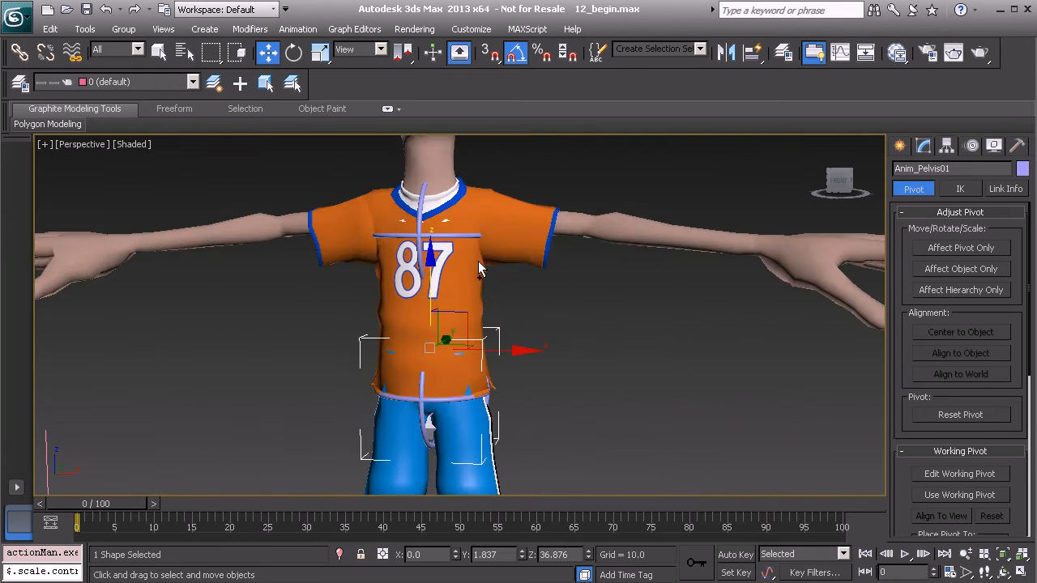
{"action": "scroll", "coordinate": [444, 270], "scroll_direction": "down", "scroll_amount": 5}
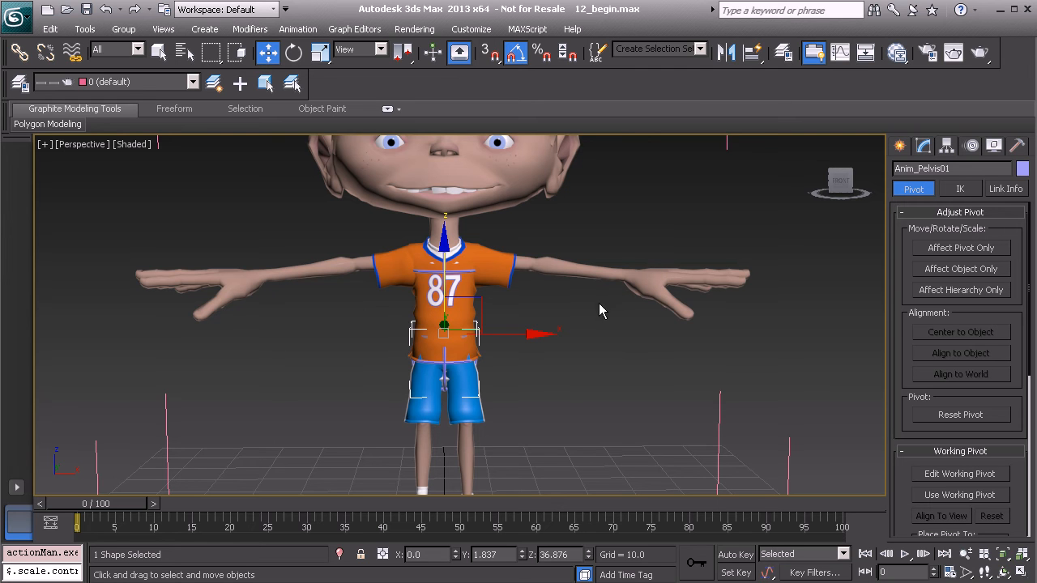
Step: Select both the chest and pelvis controls and change their object color to light yellow-orange
{"action": "scroll", "coordinate": [586, 343], "scroll_direction": "up", "scroll_amount": 3}
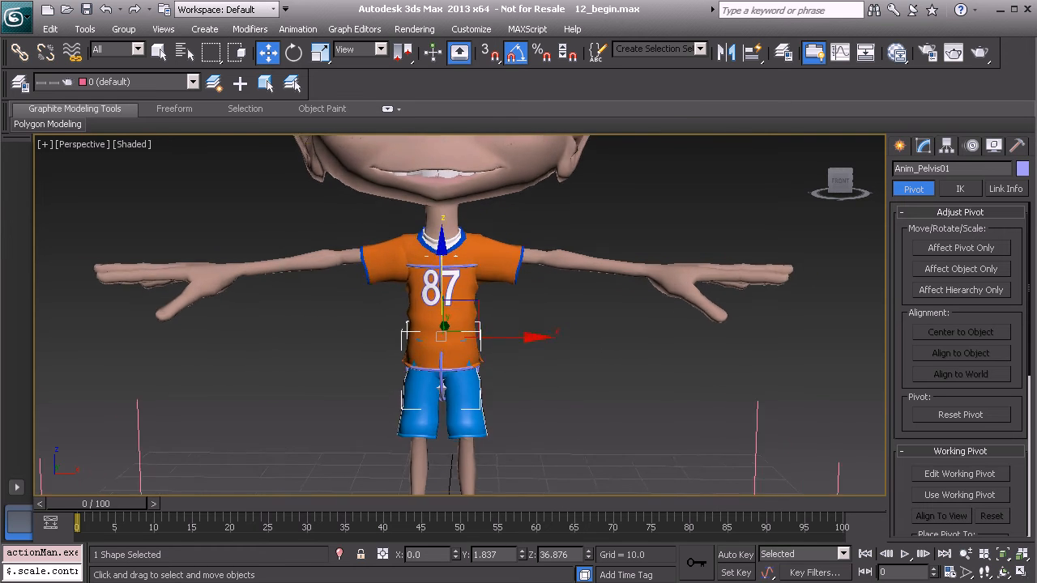
{"action": "middle_click_drag", "start_coordinate": [538, 306], "coordinate": [516, 340]}
{"action": "scroll", "coordinate": [486, 354], "scroll_direction": "up", "scroll_amount": 2}
{"action": "left_click", "coordinate": [430, 289], "text": "ctrl"}
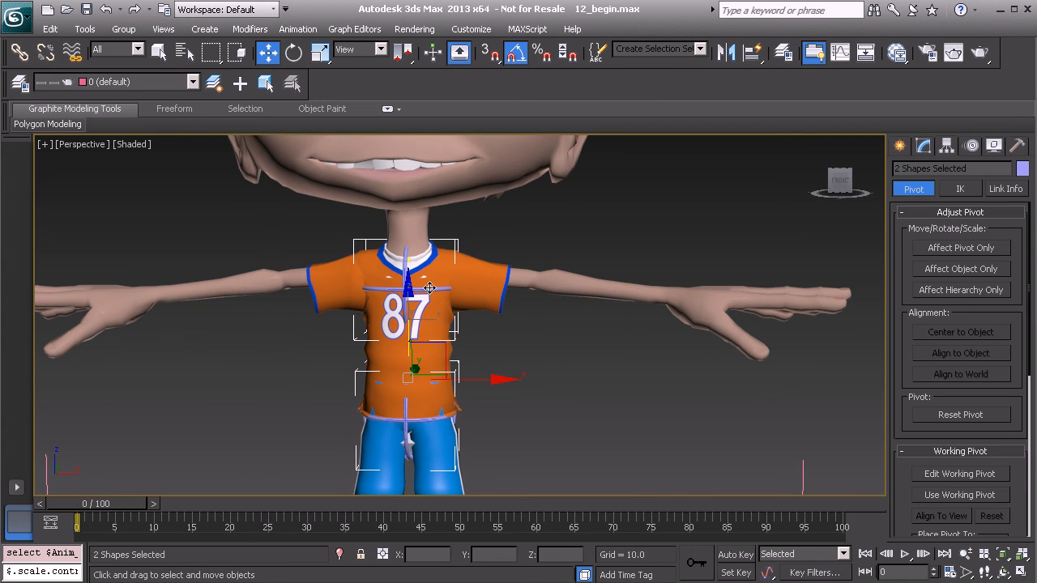
{"action": "left_click", "coordinate": [1022, 168]}
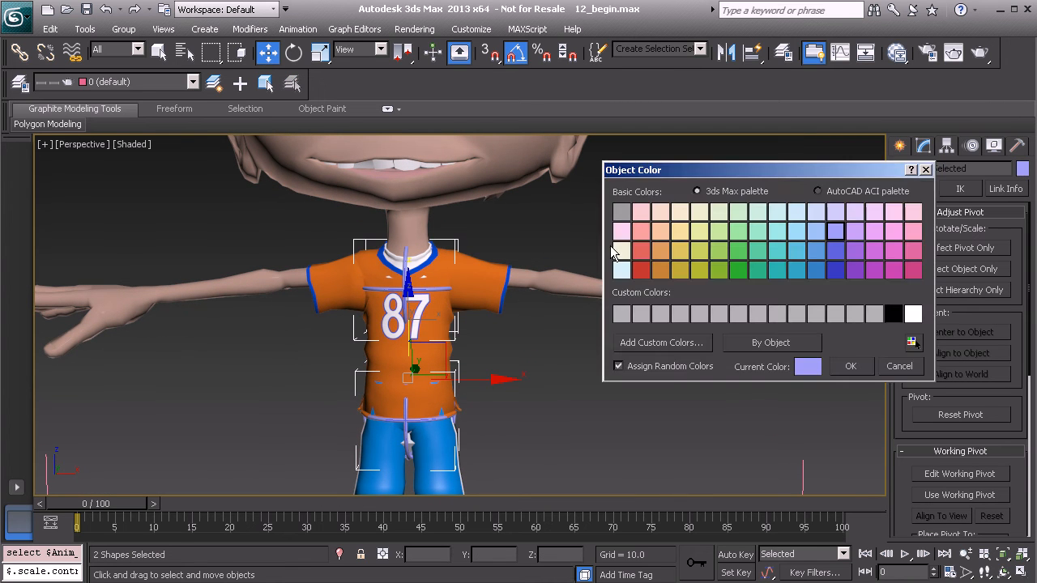
{"action": "left_click", "coordinate": [681, 233]}
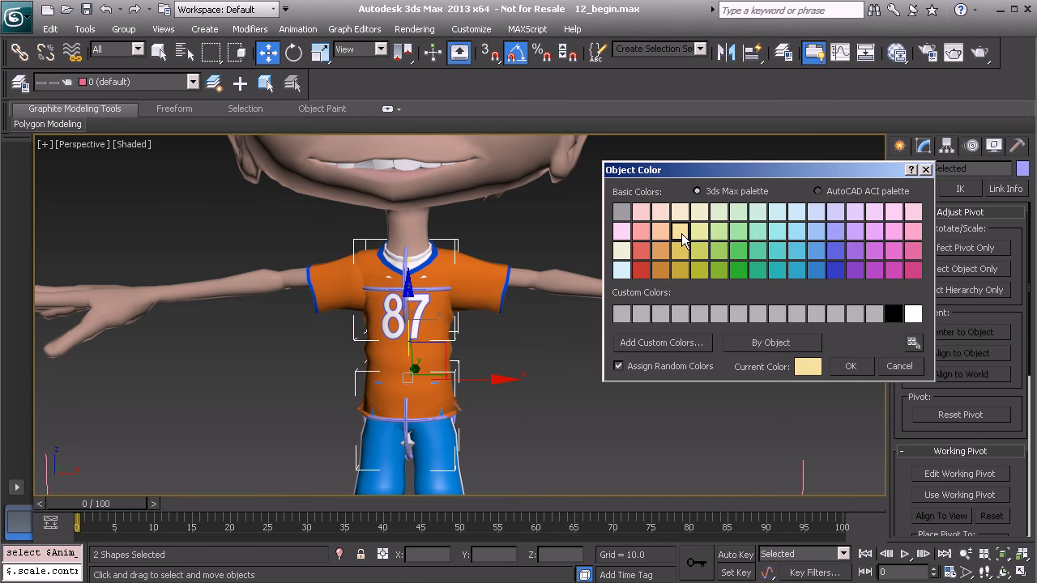
{"action": "left_click", "coordinate": [848, 367]}
{"action": "middle_click_drag", "start_coordinate": [530, 358], "coordinate": [478, 352], "text": "alt"}
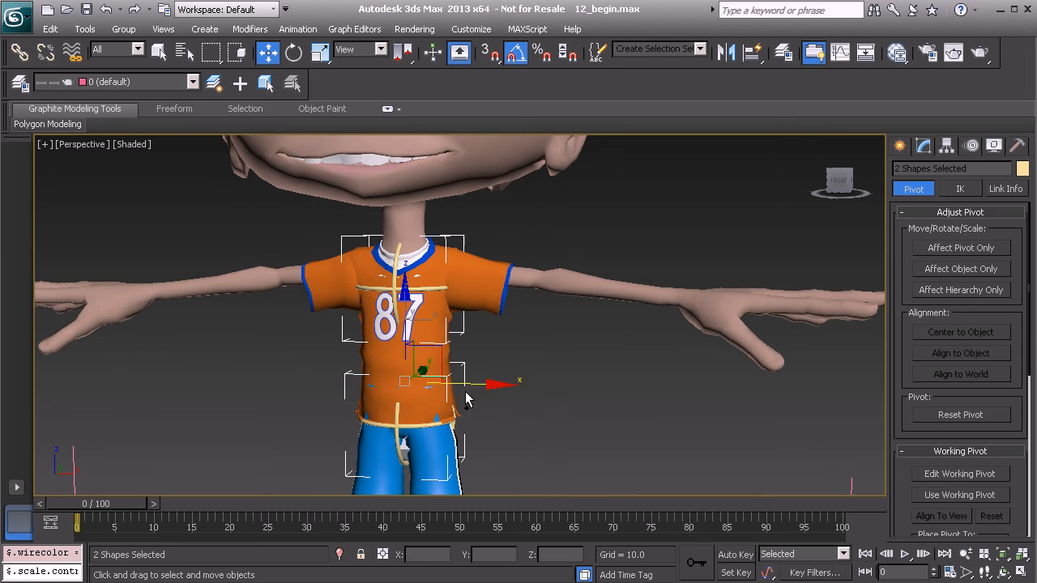
Step: Freeze the transforms of the chest and pelvis controls together, accepting the extra controller layer, and clear the selection
{"action": "left_click", "coordinate": [420, 424]}
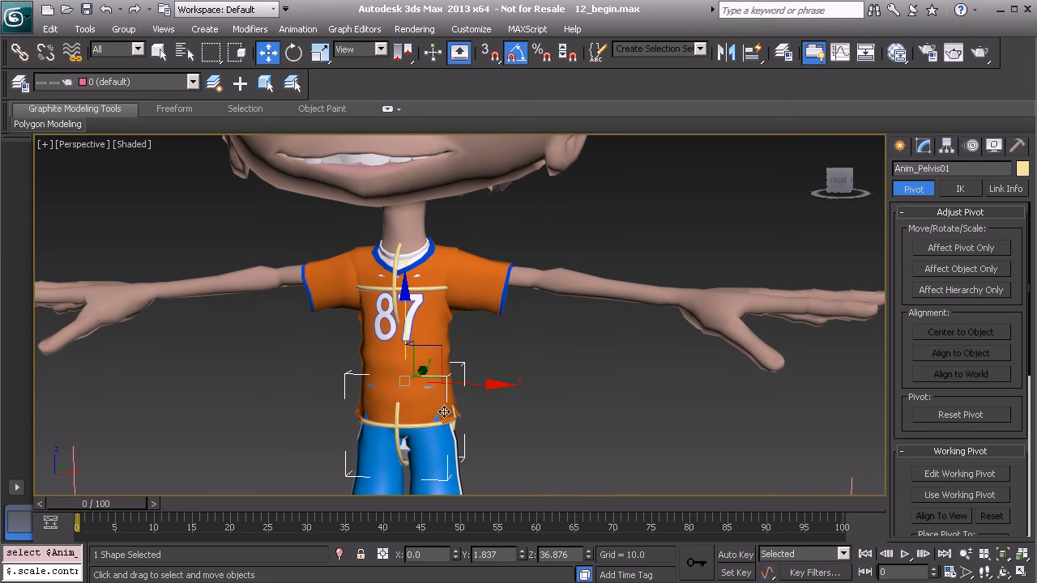
{"action": "left_click", "coordinate": [428, 287]}
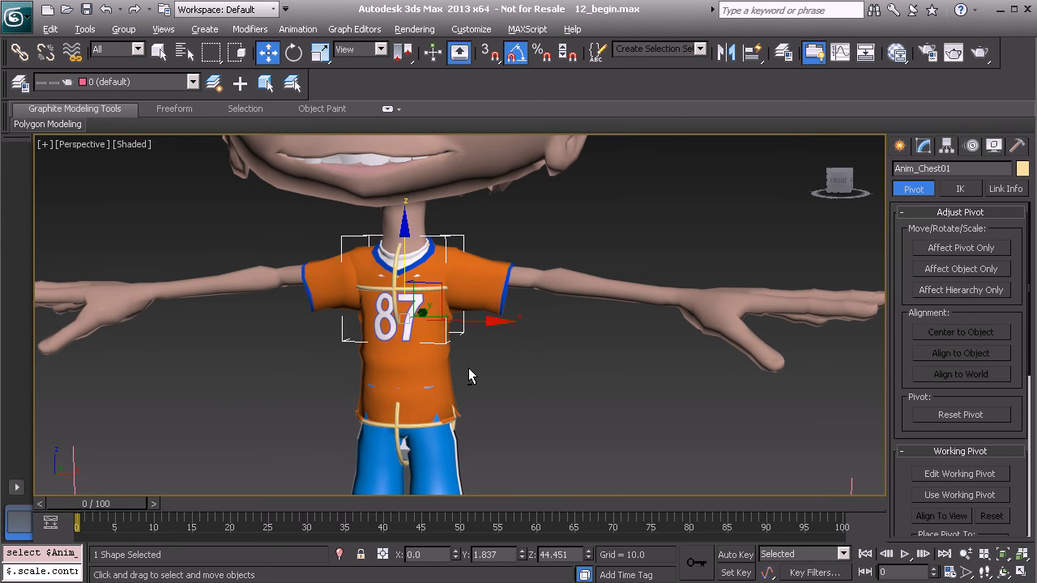
{"action": "middle_click_drag", "start_coordinate": [472, 370], "coordinate": [427, 369], "text": "alt"}
{"action": "middle_click_drag", "start_coordinate": [505, 330], "coordinate": [405, 450], "text": "alt"}
{"action": "left_click", "coordinate": [389, 451], "text": "ctrl"}
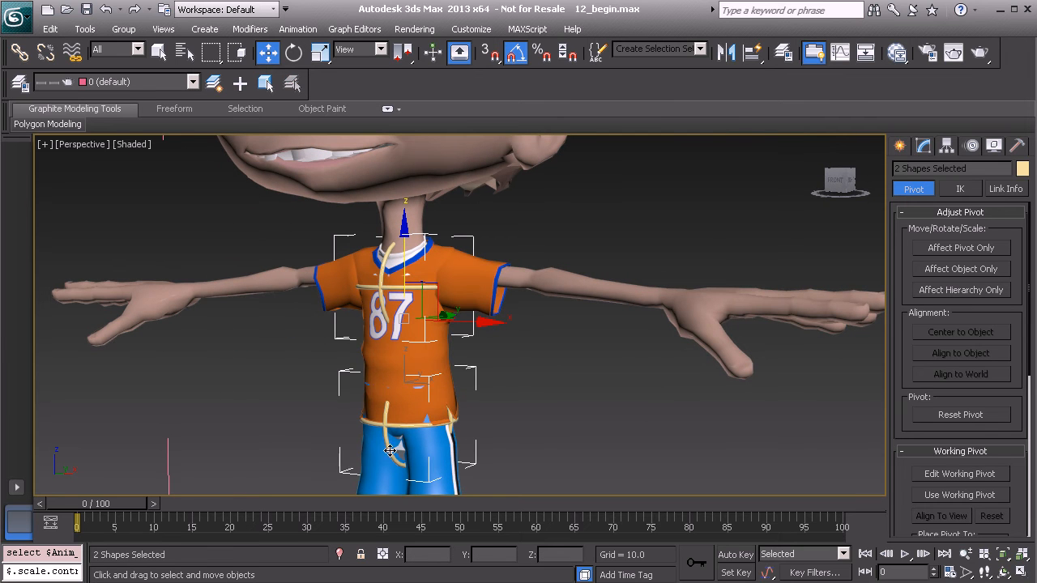
{"action": "middle_click_drag", "start_coordinate": [464, 404], "coordinate": [524, 348], "text": "alt"}
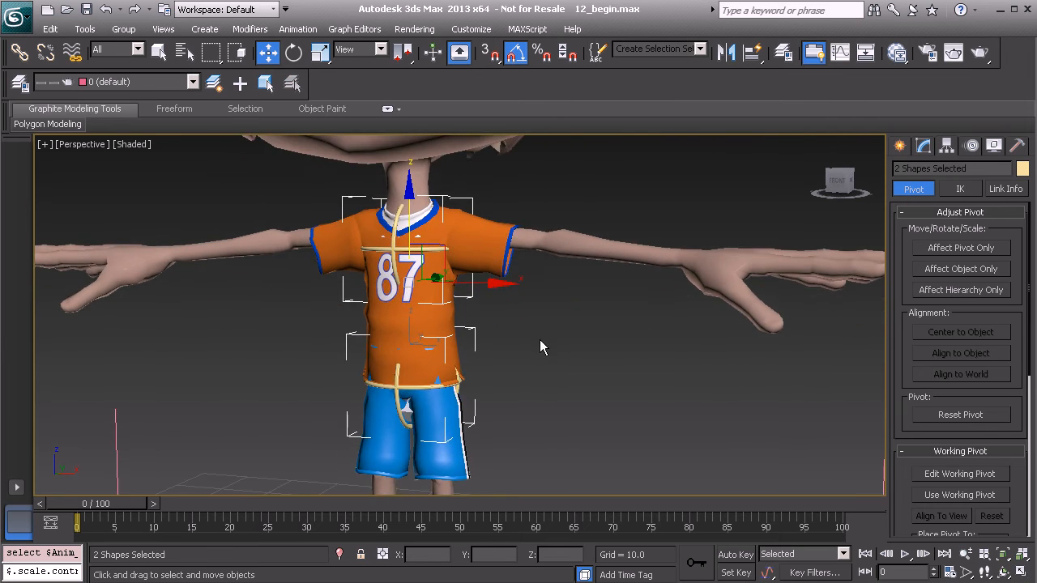
{"action": "right_click", "coordinate": [549, 337], "text": "alt"}
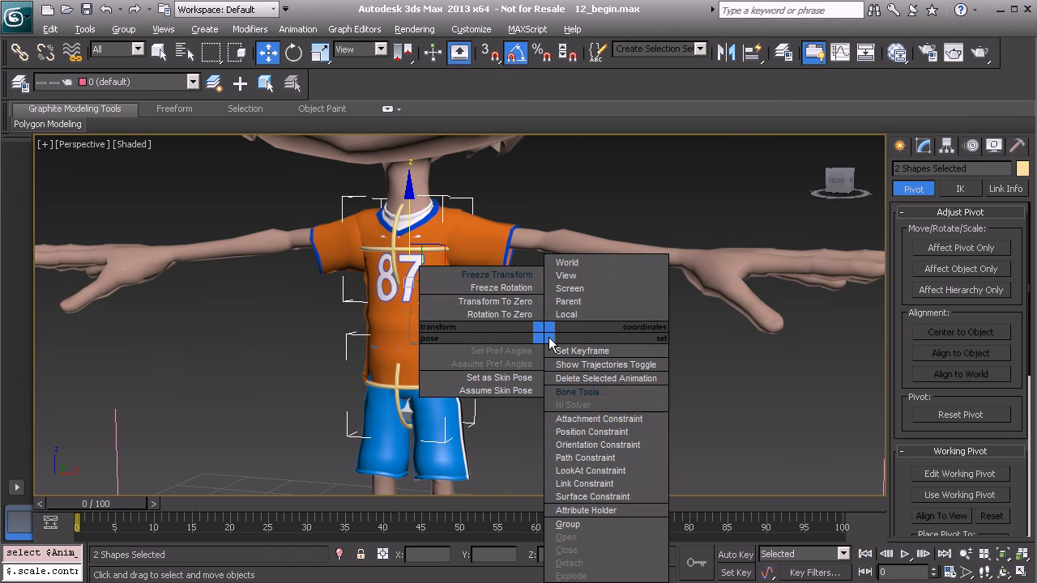
{"action": "left_click", "coordinate": [509, 284]}
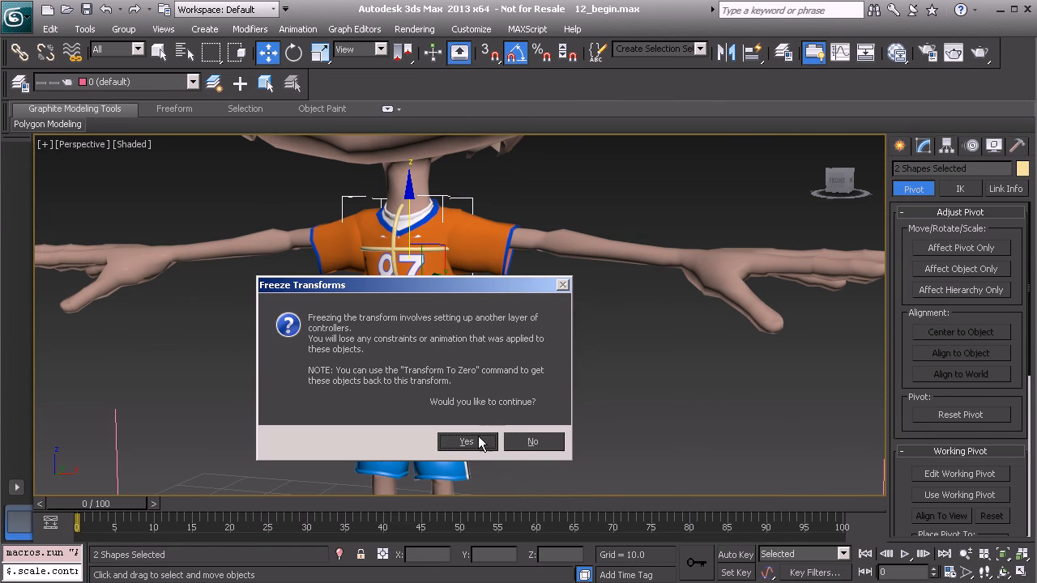
{"action": "left_click", "coordinate": [465, 441]}
{"action": "left_click", "coordinate": [509, 381]}
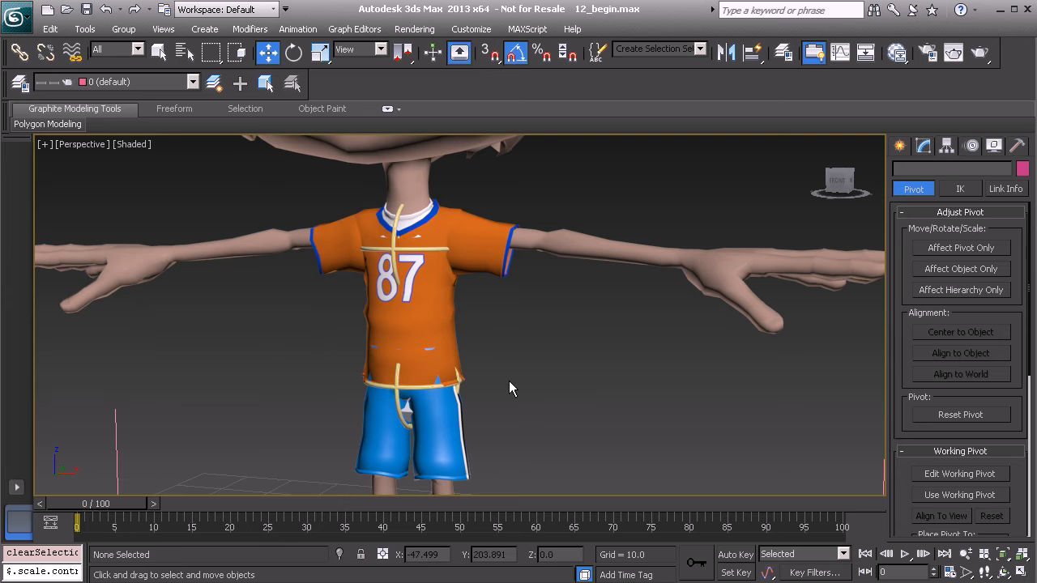
Step: Set the Euler axis order of the pelvis control's Zero Euler XYZ rotation layer to ZXY
{"action": "left_click", "coordinate": [399, 388]}
{"action": "key", "text": "e"}
{"action": "middle_click_drag", "start_coordinate": [427, 371], "coordinate": [377, 384], "text": "alt"}
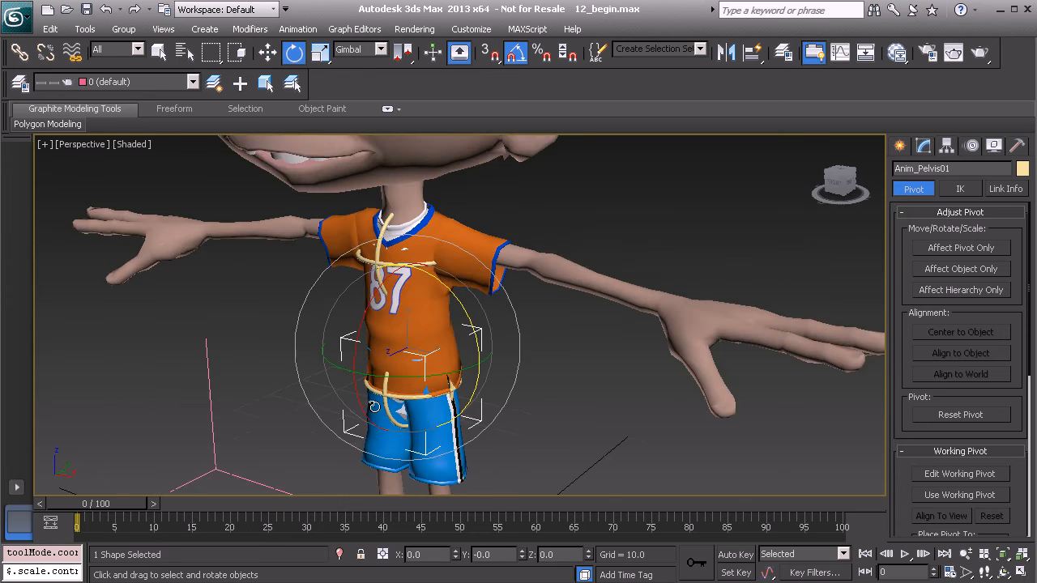
{"action": "scroll", "coordinate": [377, 384], "scroll_direction": "up", "scroll_amount": 2}
{"action": "left_click", "coordinate": [972, 147]}
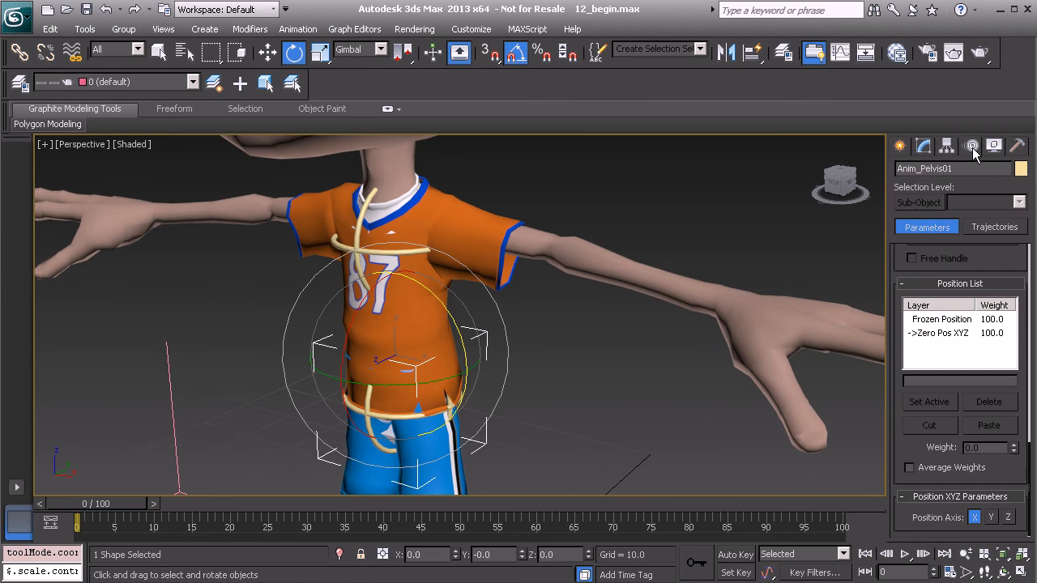
{"action": "scroll", "coordinate": [906, 397], "scroll_direction": "up", "scroll_amount": 3}
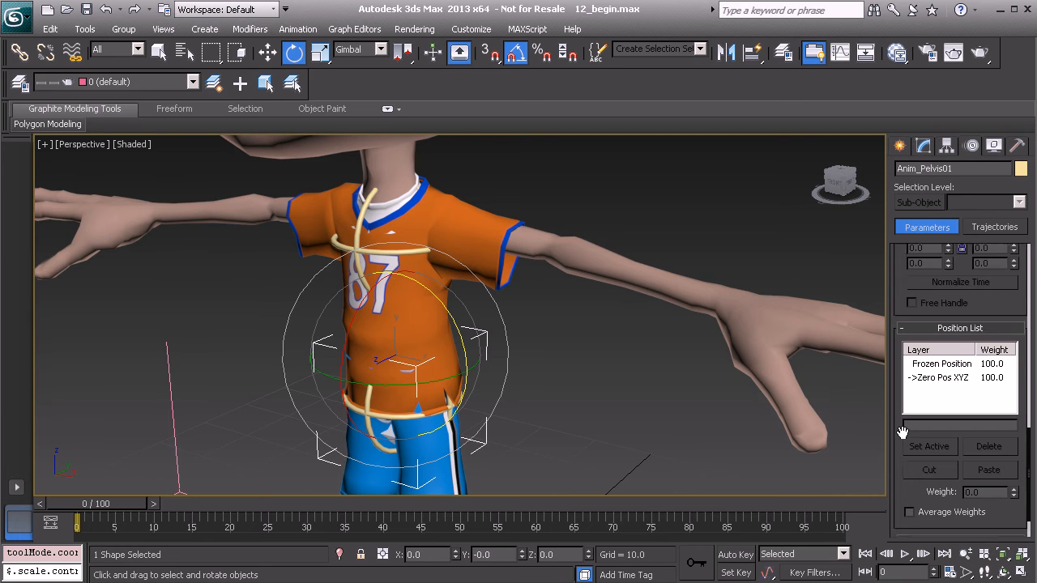
{"action": "scroll", "coordinate": [894, 283], "scroll_direction": "up", "scroll_amount": 6}
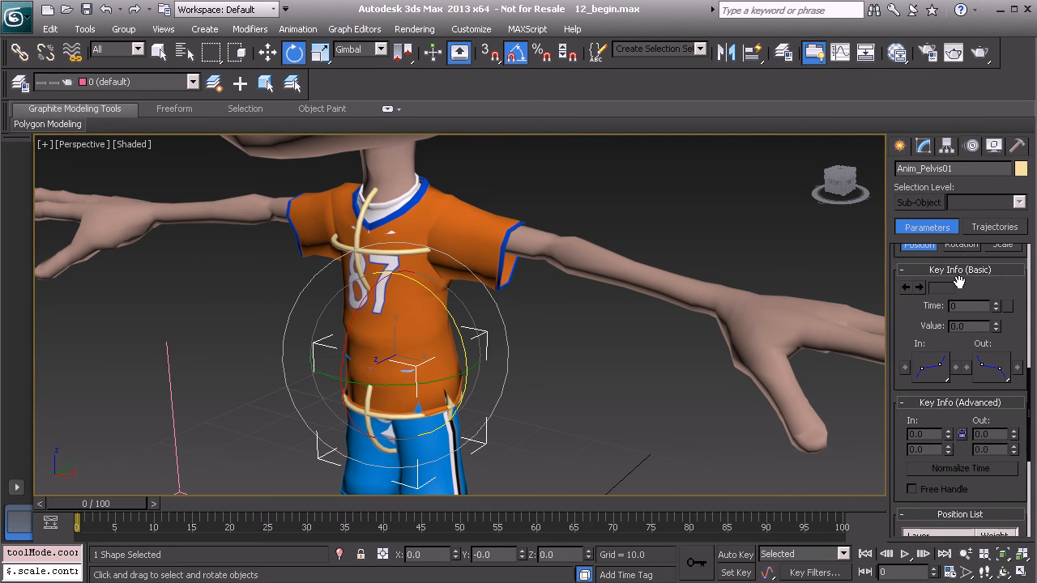
{"action": "scroll", "coordinate": [902, 462], "scroll_direction": "down", "scroll_amount": 4}
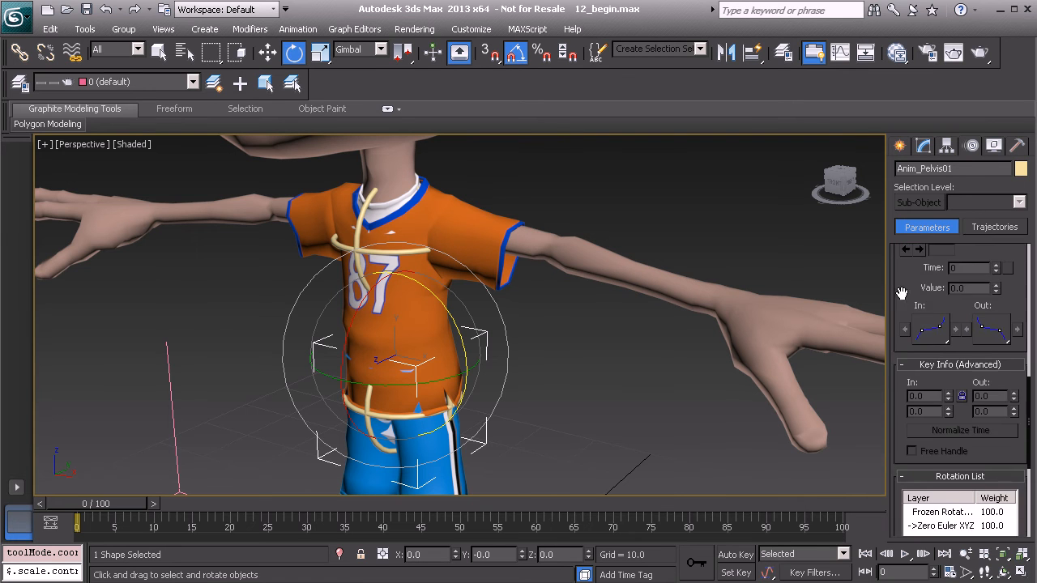
{"action": "scroll", "coordinate": [904, 405], "scroll_direction": "down", "scroll_amount": 3}
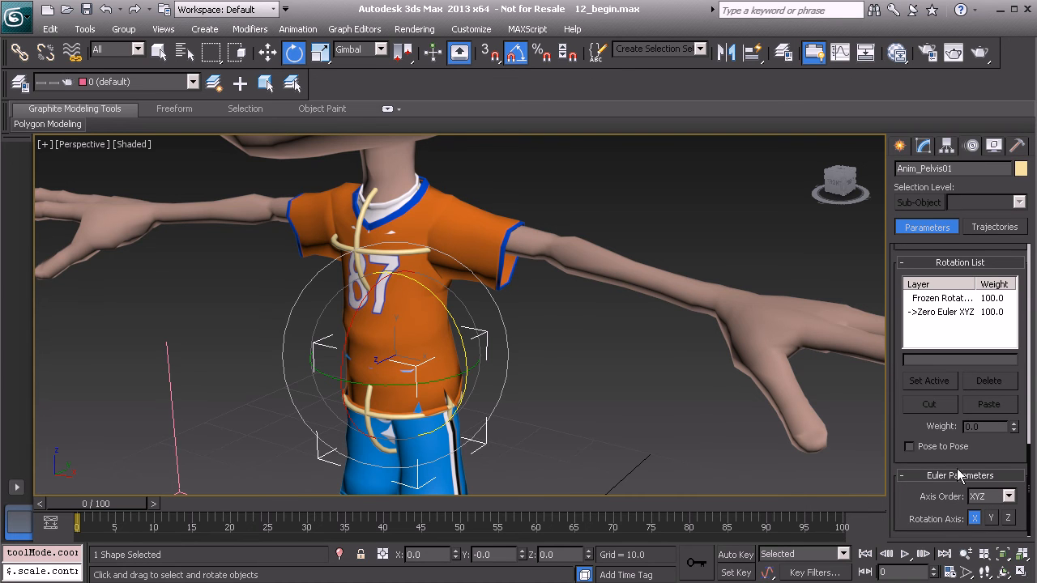
{"action": "left_click", "coordinate": [1008, 499]}
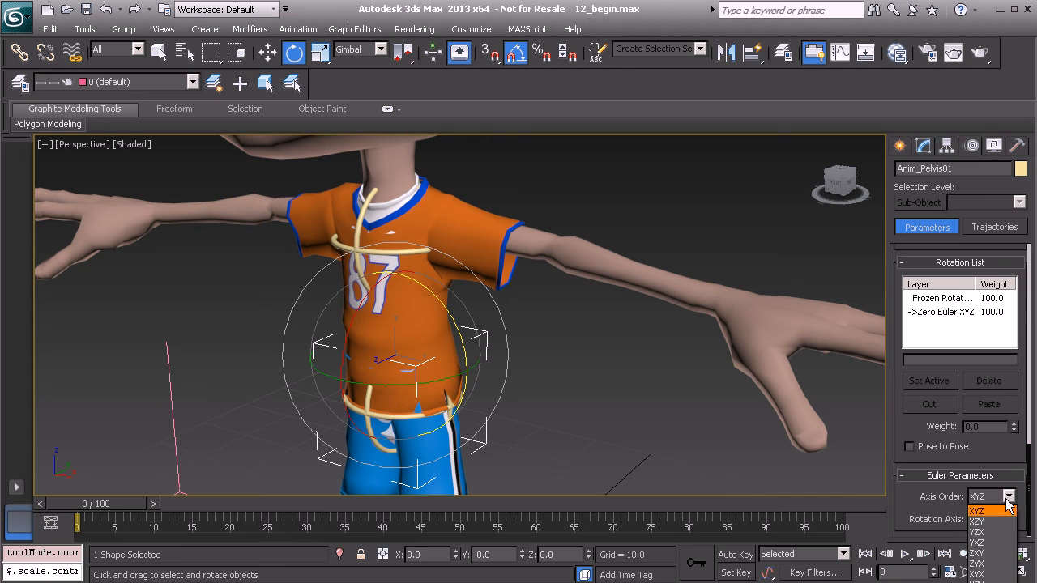
{"action": "left_click", "coordinate": [993, 554]}
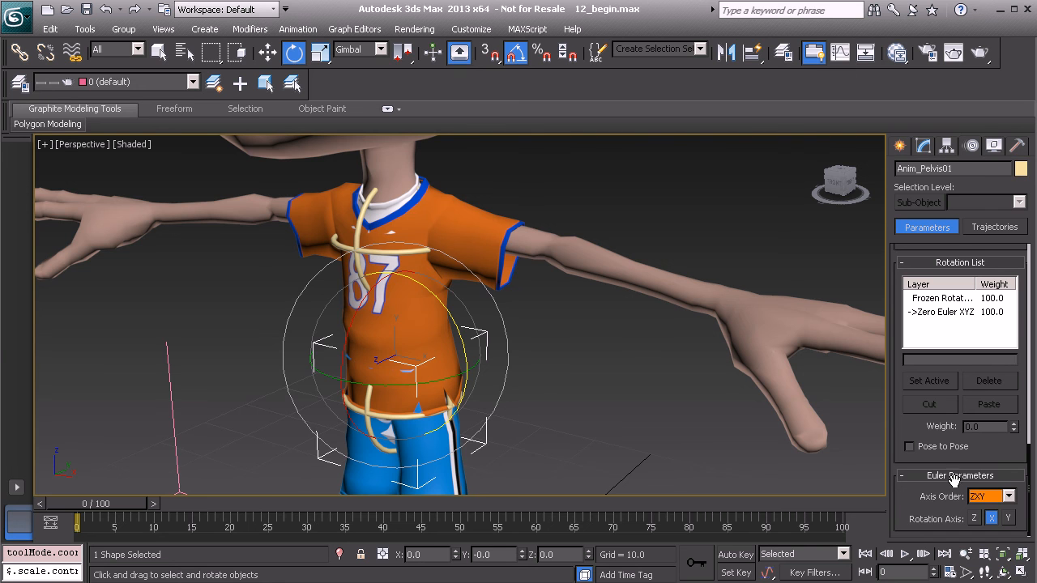
Step: Set the chest control's Euler axis order to ZXY and return the viewport to wireframe display
{"action": "left_click", "coordinate": [363, 247]}
{"action": "left_click", "coordinate": [1009, 497]}
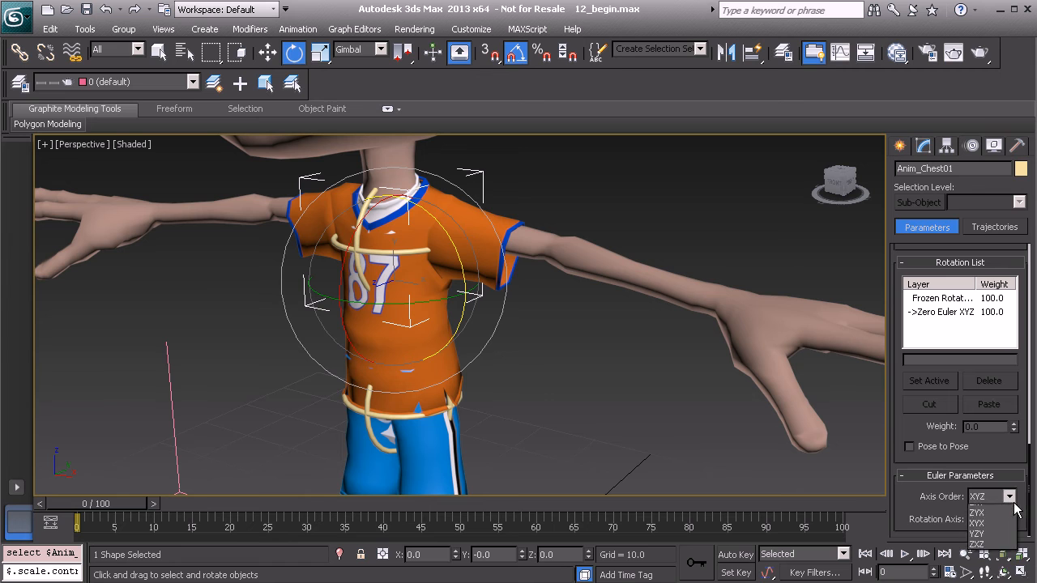
{"action": "left_click", "coordinate": [990, 556]}
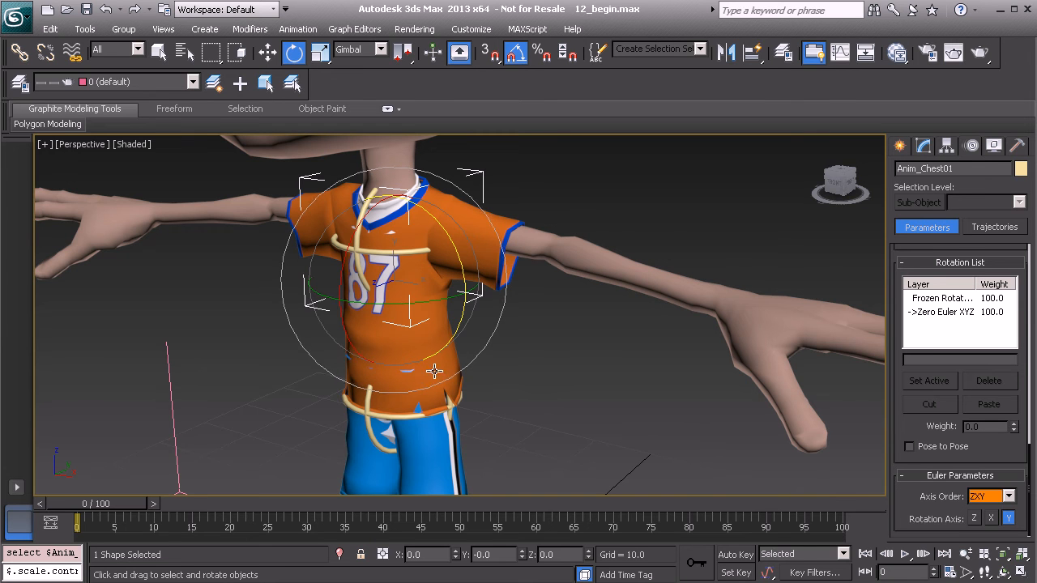
{"action": "scroll", "coordinate": [436, 369], "scroll_direction": "up", "scroll_amount": 4}
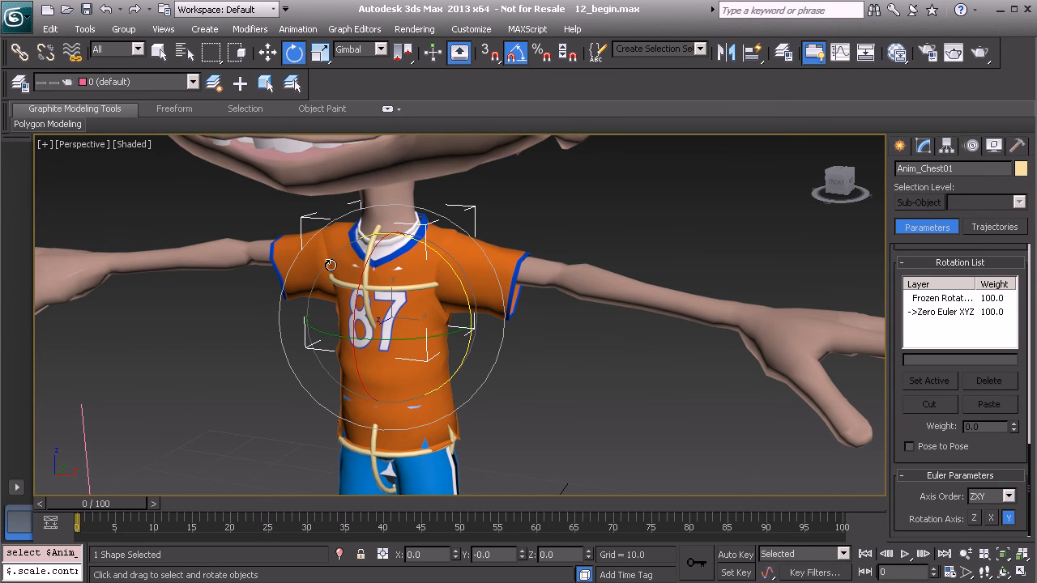
{"action": "key", "text": "F3"}
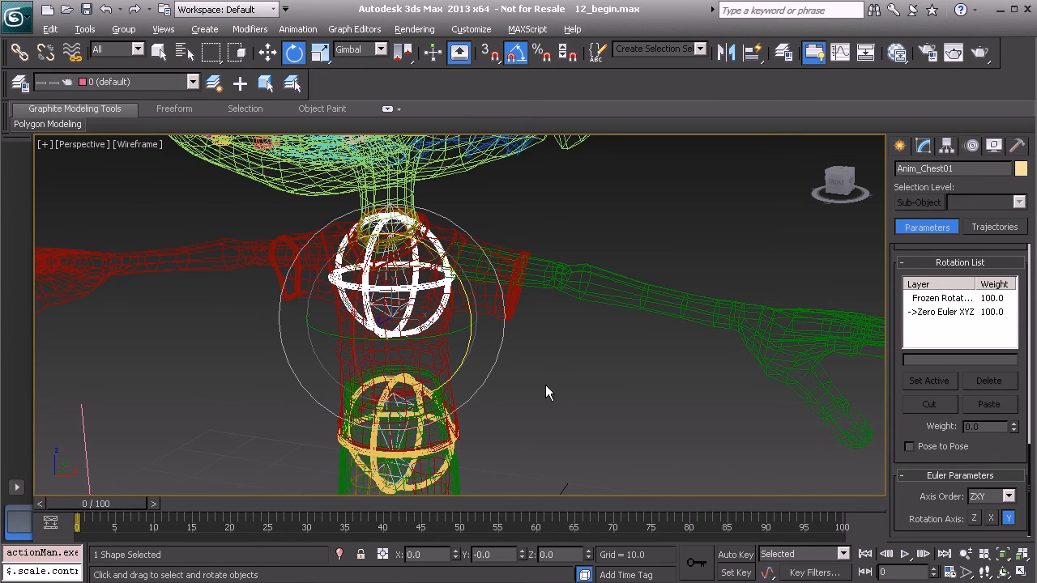
Step: Link the chest bone, Bone_Chest01, as a child to the chest control ring surrounding it
{"action": "scroll", "coordinate": [548, 392], "scroll_direction": "up", "scroll_amount": 5}
{"action": "middle_click_drag", "start_coordinate": [513, 361], "coordinate": [674, 408]}
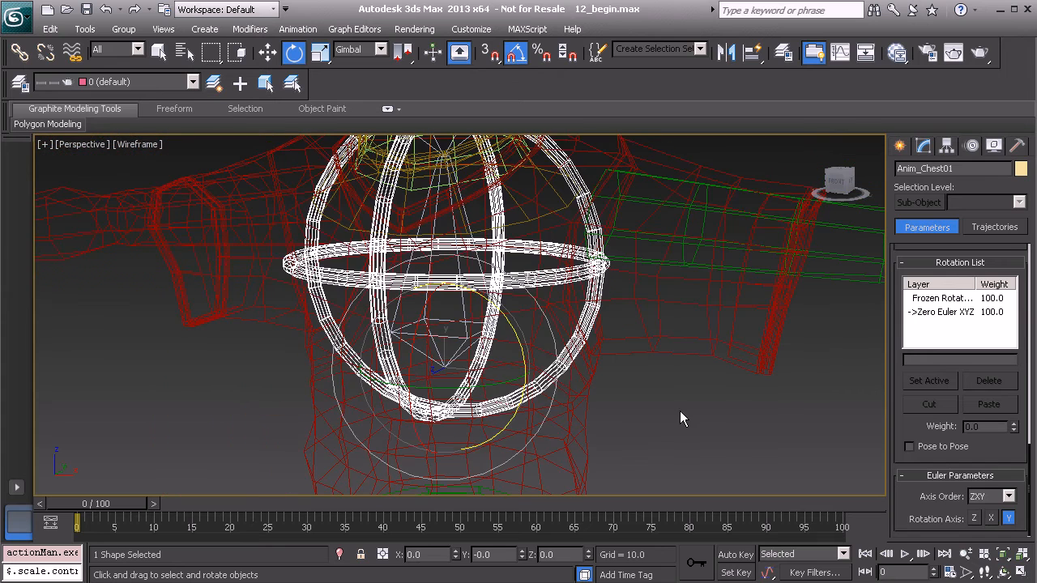
{"action": "left_click", "coordinate": [685, 412]}
{"action": "left_click", "coordinate": [461, 315]}
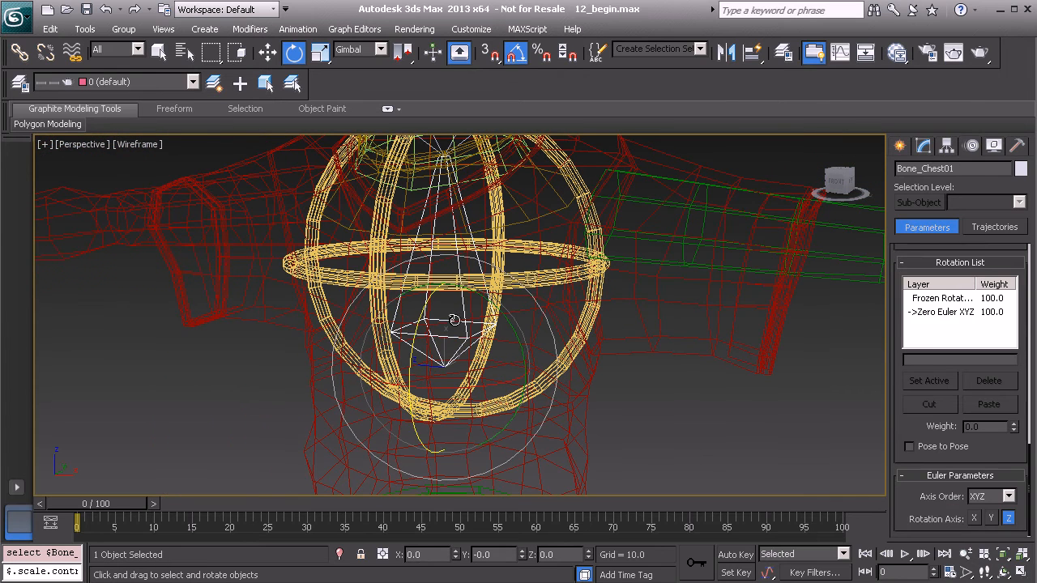
{"action": "left_click", "coordinate": [20, 52]}
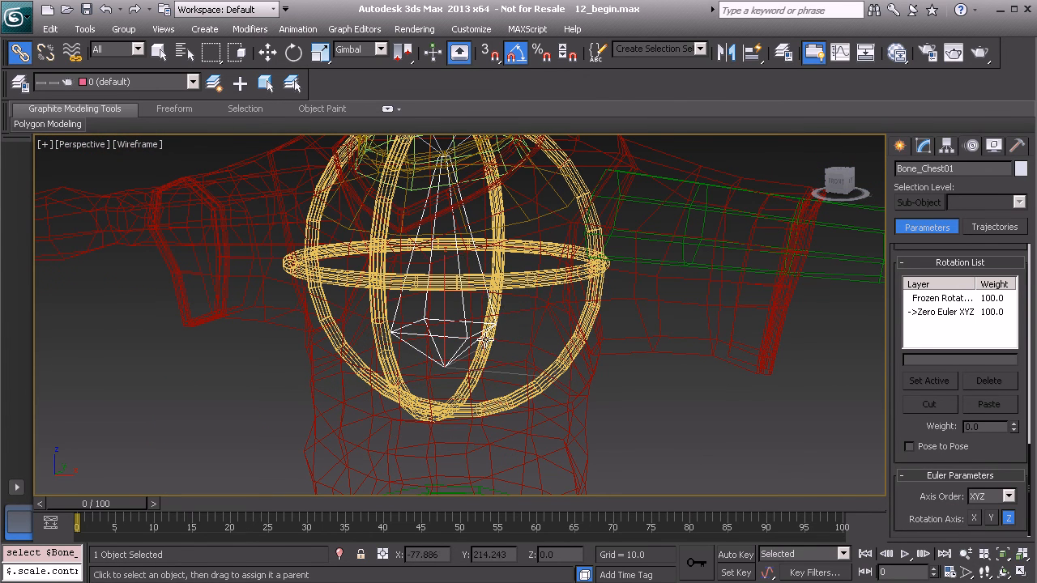
{"action": "left_click_drag", "start_coordinate": [466, 323], "coordinate": [514, 397]}
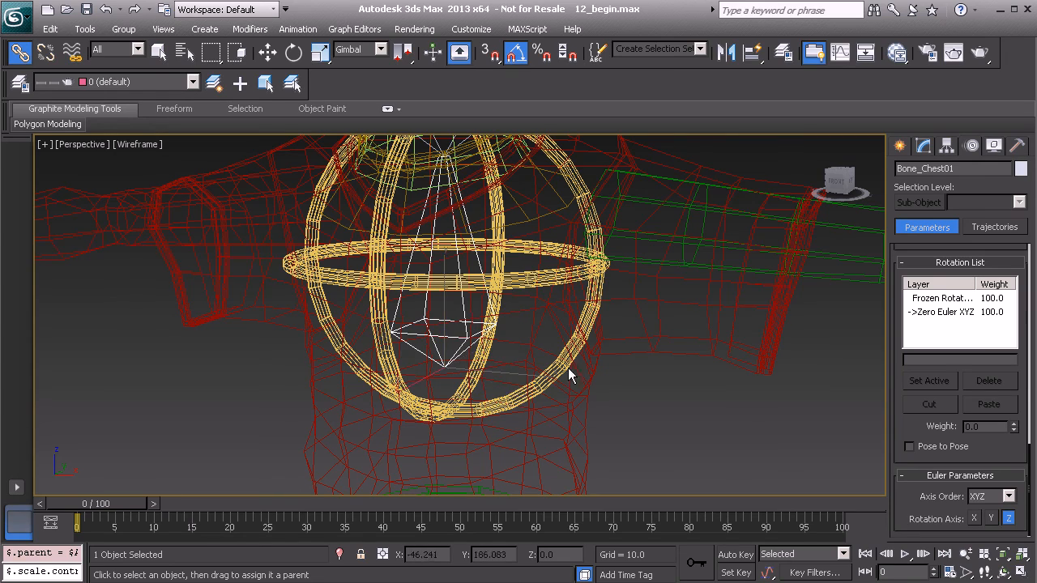
Step: Link the pelvis bone as a child to the pelvis control, and select that control with the Rotate tool active
{"action": "scroll", "coordinate": [493, 403], "scroll_direction": "down", "scroll_amount": 3}
{"action": "middle_click_drag", "start_coordinate": [494, 396], "coordinate": [444, 366]}
{"action": "scroll", "coordinate": [463, 303], "scroll_direction": "up", "scroll_amount": 5}
{"action": "left_click_drag", "start_coordinate": [438, 304], "coordinate": [423, 325]}
{"action": "left_click", "coordinate": [460, 285]}
{"action": "key", "text": "e"}
{"action": "right_click", "coordinate": [423, 325]}
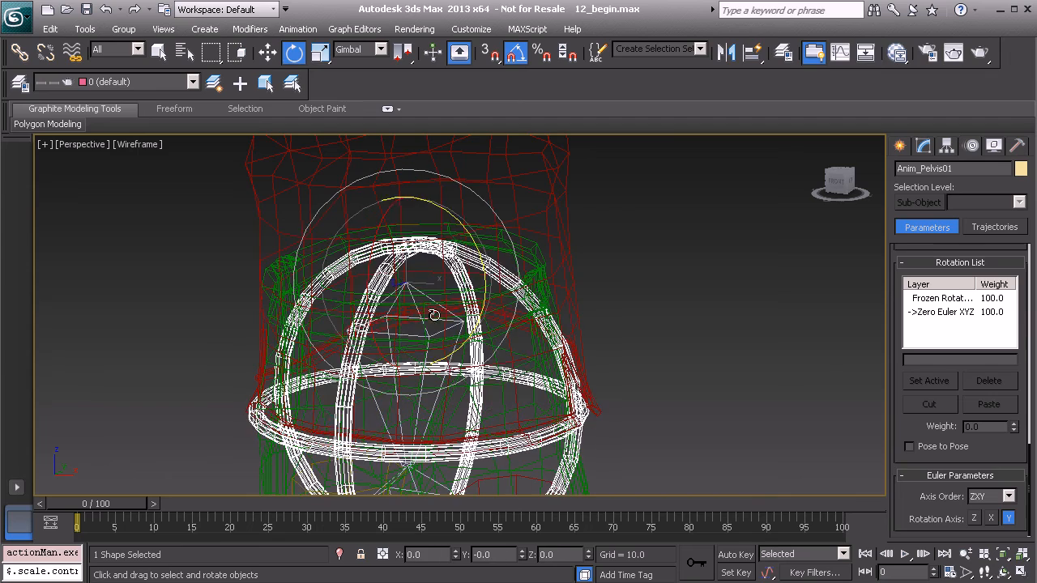
Step: Select the pelvis and chest bones together and freeze their transforms
{"action": "left_click", "coordinate": [423, 325]}
{"action": "middle_click_drag", "start_coordinate": [419, 154], "coordinate": [417, 423]}
{"action": "middle_click_drag", "start_coordinate": [405, 263], "coordinate": [401, 292]}
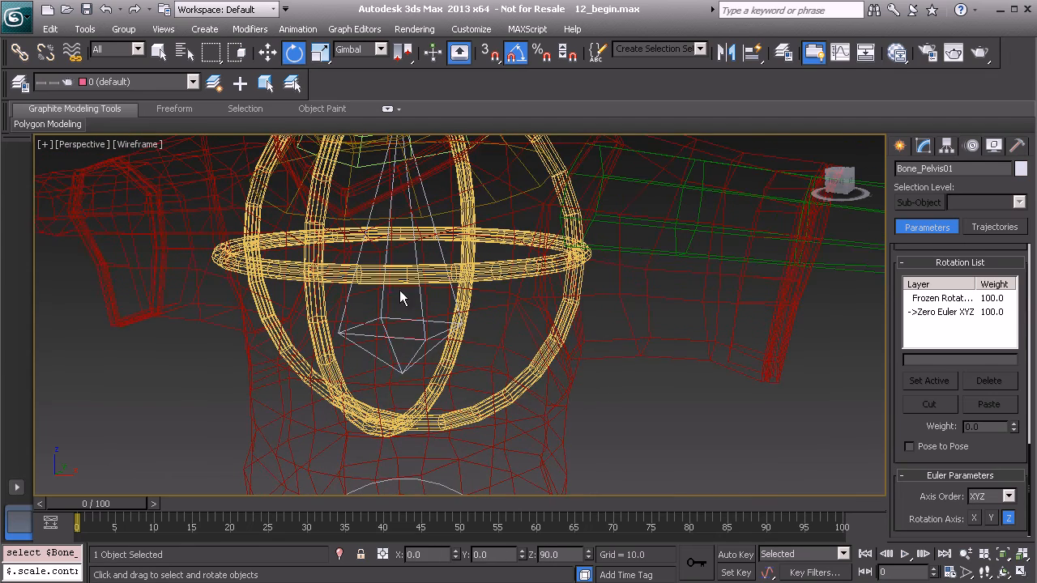
{"action": "left_click", "coordinate": [421, 313], "text": "ctrl"}
{"action": "right_click", "coordinate": [630, 371]}
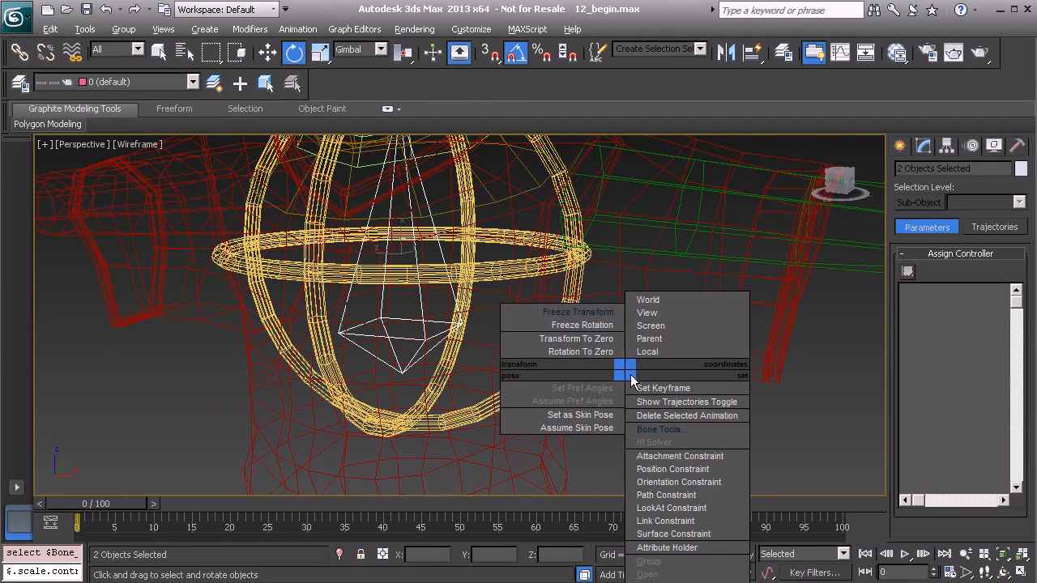
{"action": "left_click", "coordinate": [596, 312]}
{"action": "left_click", "coordinate": [478, 441]}
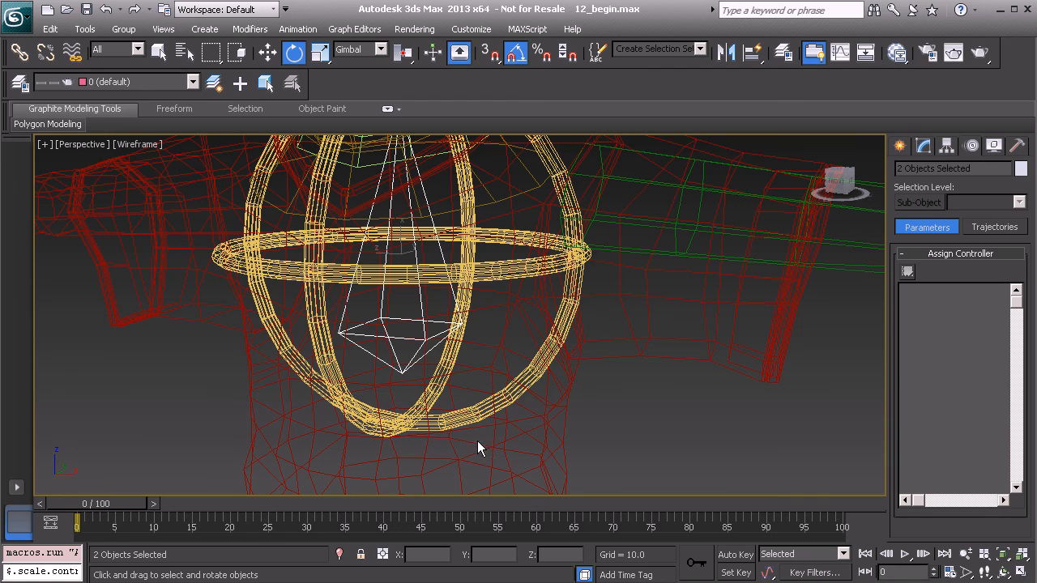